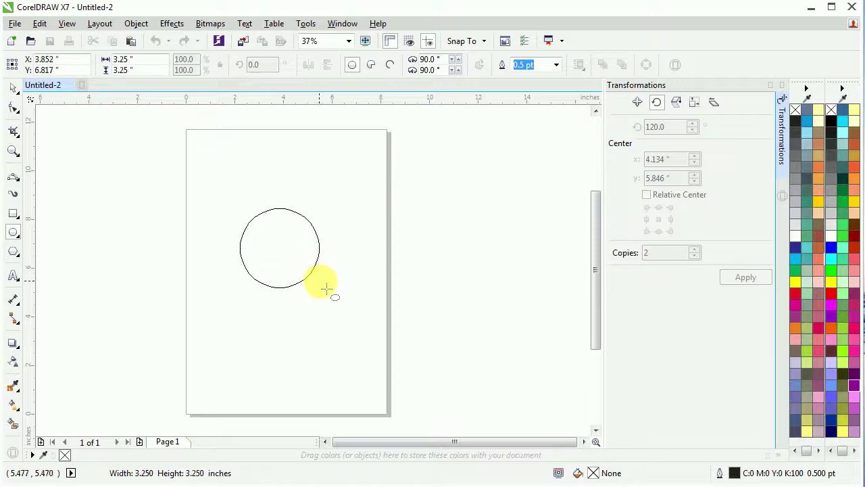
Draw a circle about 3.89 inches in diameter and centre it on the page.
drag(327, 288, 337, 297)
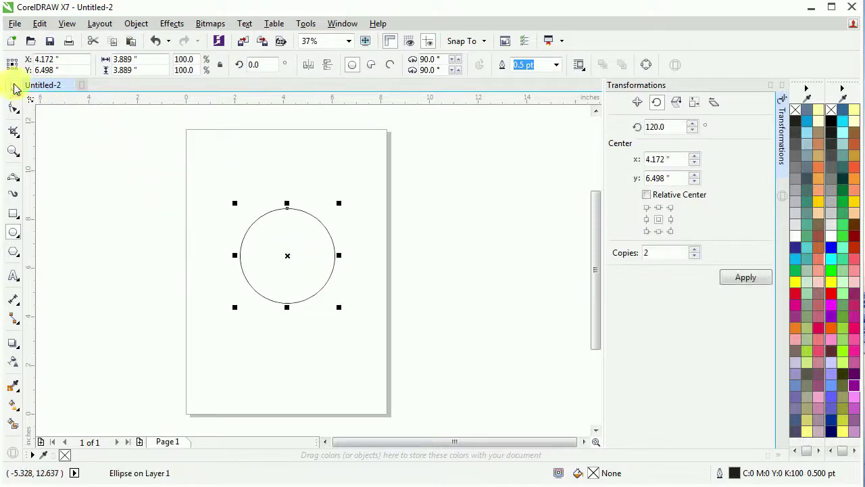
click(13, 87)
key(p)
click(446, 236)
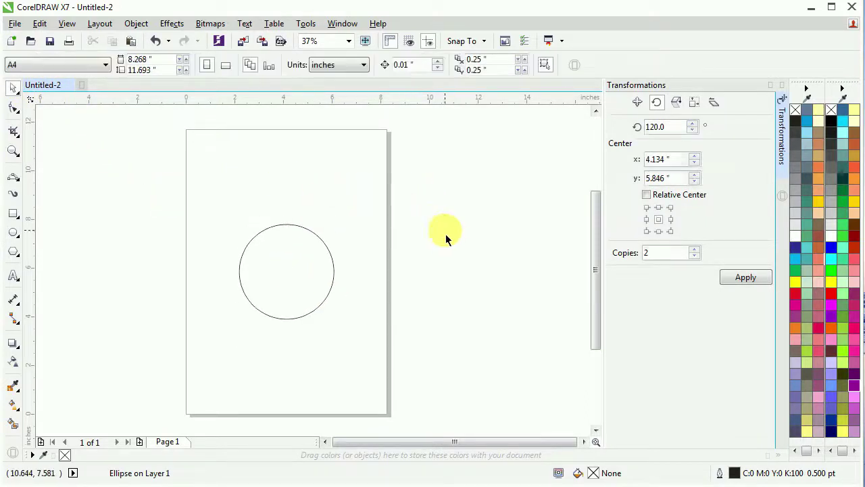
key(F4)
Squash the circle vertically to 50% so it forms a horizontal ellipse about 3.89 by 1.94 inches.
click(318, 201)
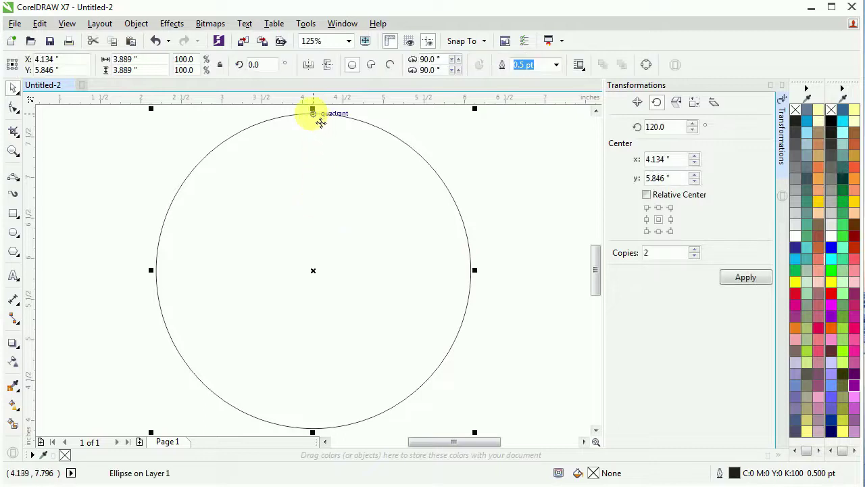
mouse_move(321, 117)
mouse_down()
mouse_move(315, 250)
mouse_move(324, 276)
mouse_move(322, 236)
mouse_up()
click(334, 258)
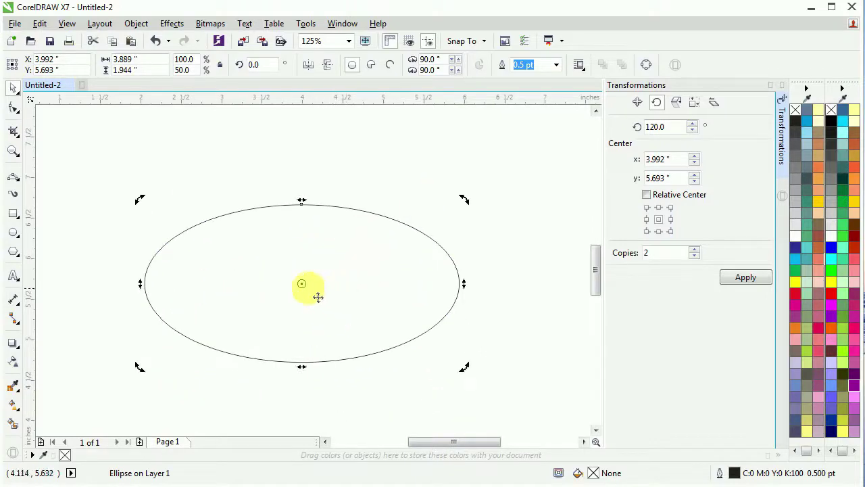
Shift the ellipse's rotation centre toward its right end and rotate a copy around it to about 298.2°.
drag(301, 284, 408, 281)
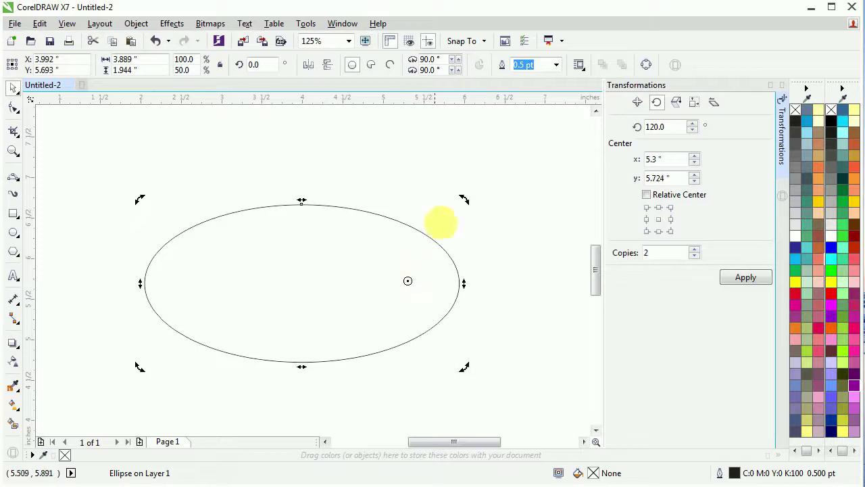
drag(467, 202, 515, 302)
scroll(426, 277, down, 1)
scroll(419, 251, up, 1)
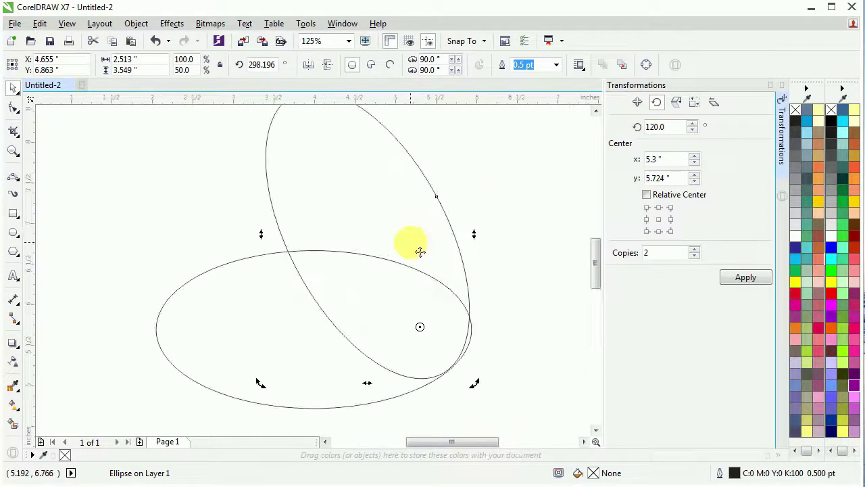
click(422, 255)
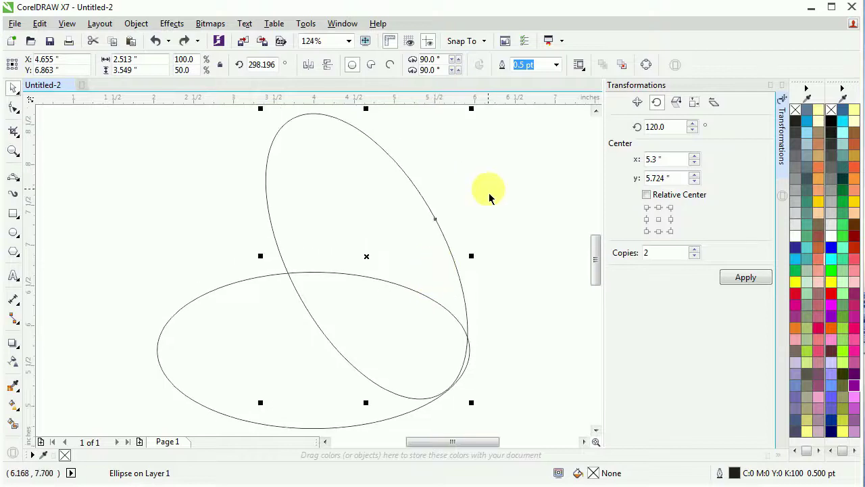
Copy the tilted ellipse and paste a duplicate in place.
right_click(378, 249)
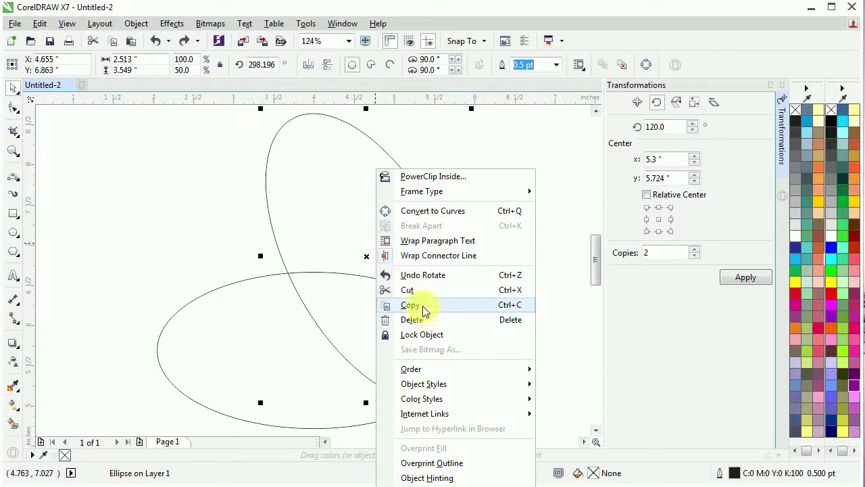
click(428, 302)
click(501, 209)
right_click(475, 167)
click(498, 263)
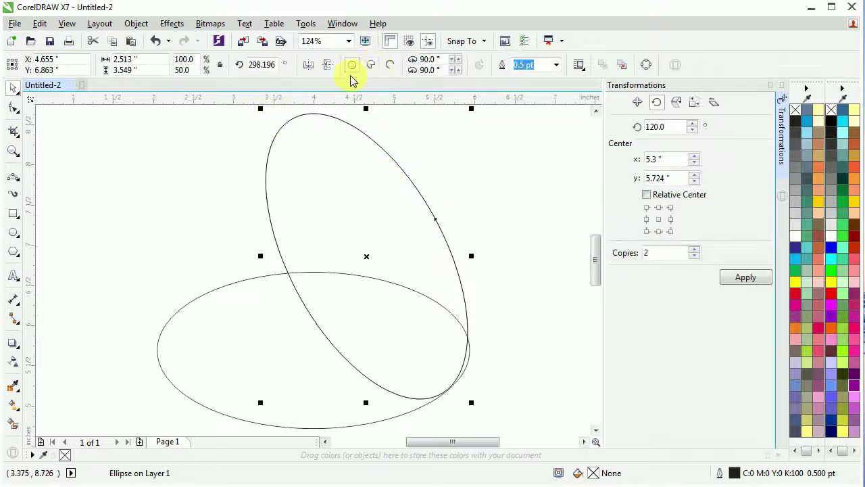
Mirror the pasted ellipse horizontally, move it to the left, and nudge the right ellipse until the outer ends of all three meet.
click(308, 65)
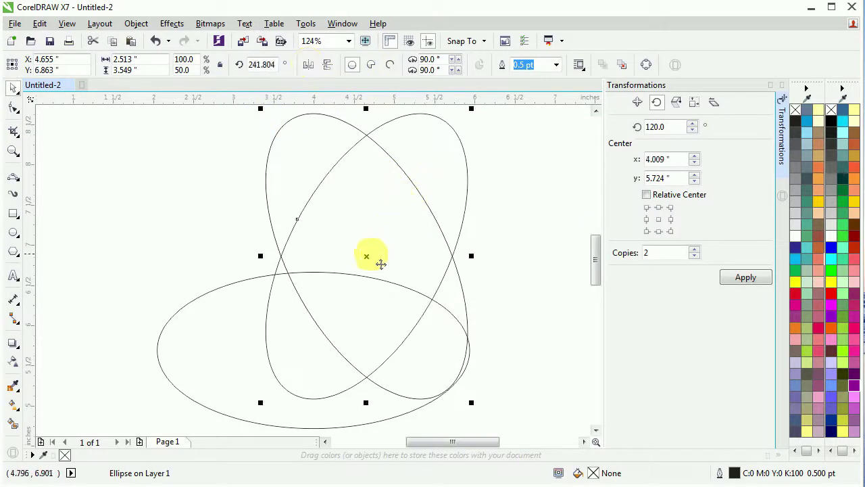
drag(366, 265, 263, 258)
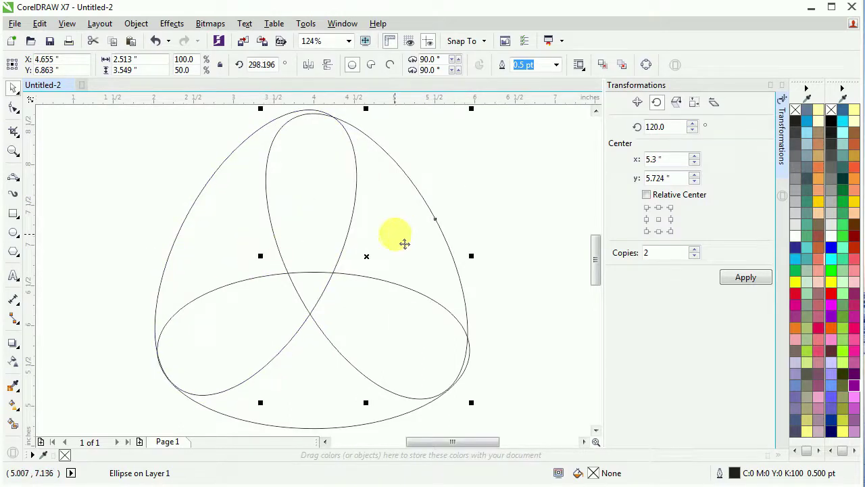
drag(405, 244, 410, 239)
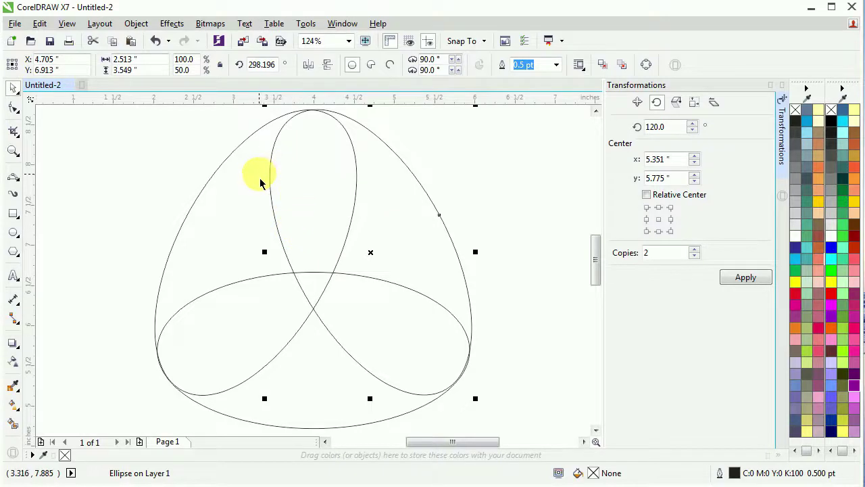
click(476, 277)
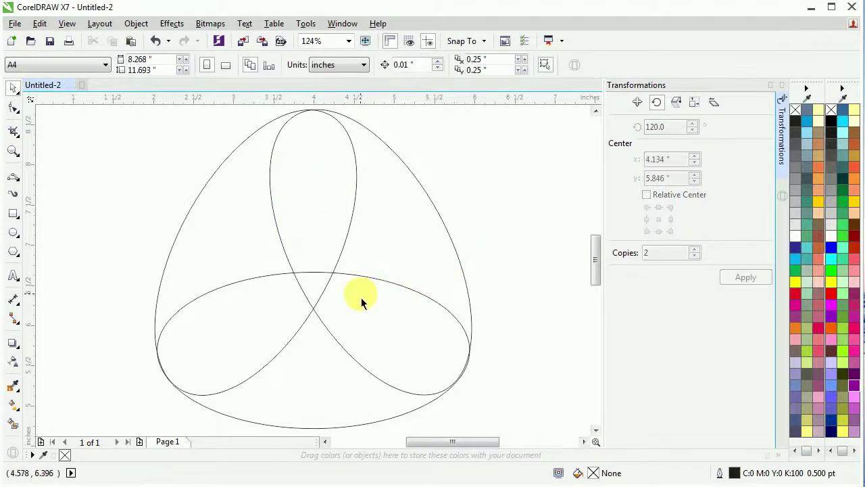
Select all three overlapping ellipses and weld them into one rounded triangle.
scroll(362, 302, down, 2)
scroll(364, 261, up, 2)
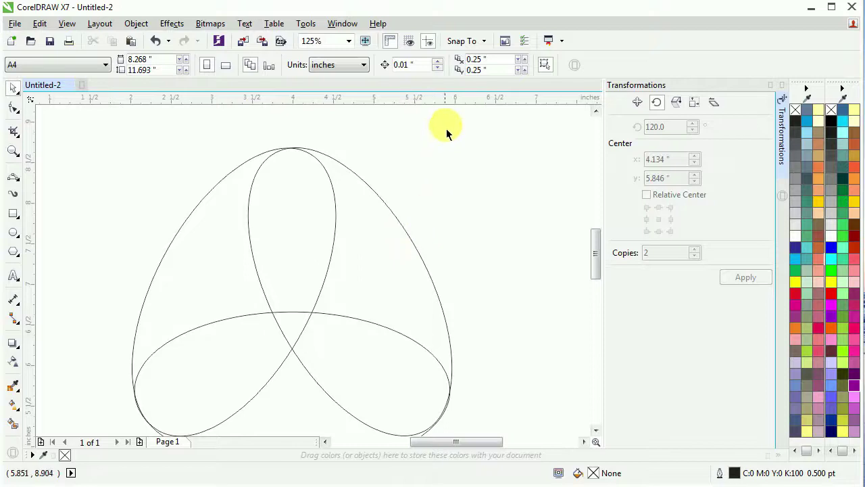
scroll(120, 409, down, 2)
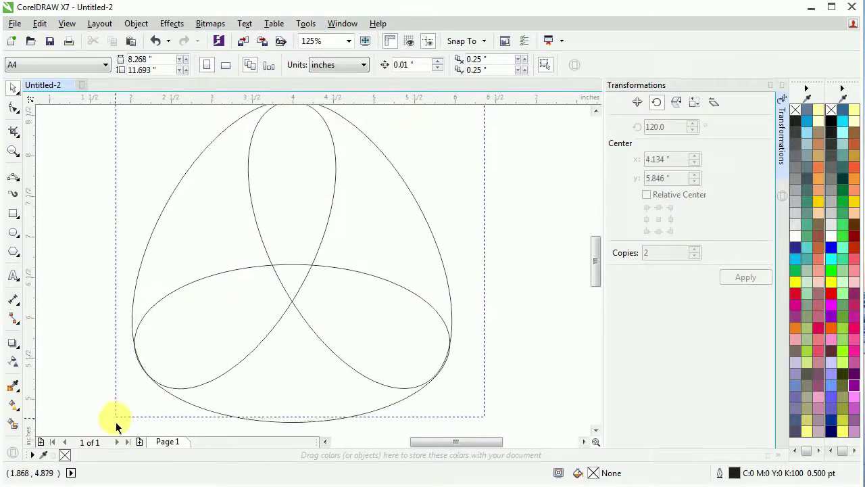
scroll(115, 425, down, 2)
key(ctrl+a)
scroll(342, 332, down, 2)
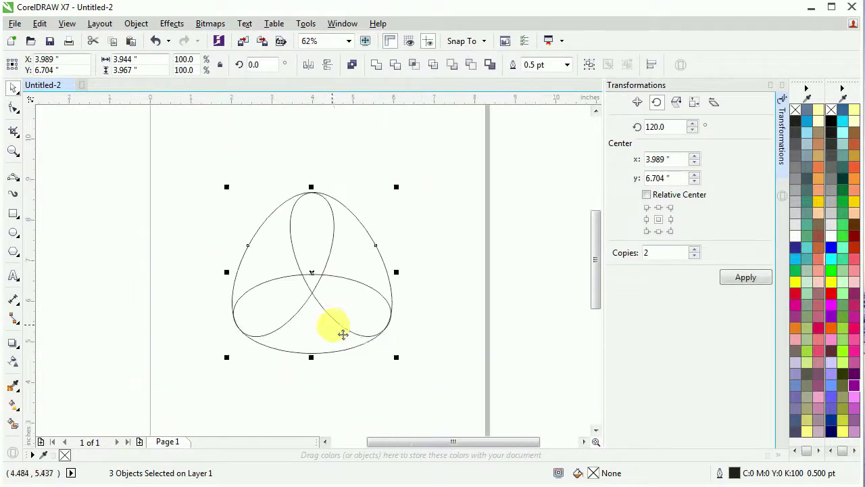
drag(189, 376, 192, 373)
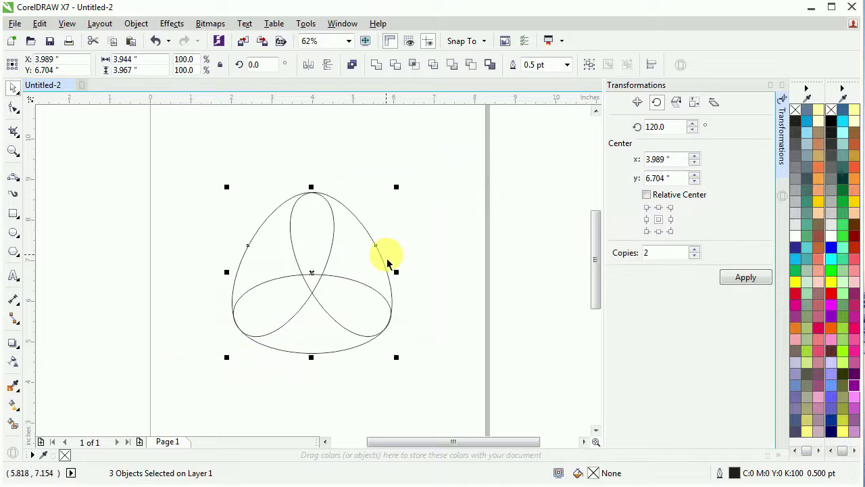
click(376, 65)
click(421, 230)
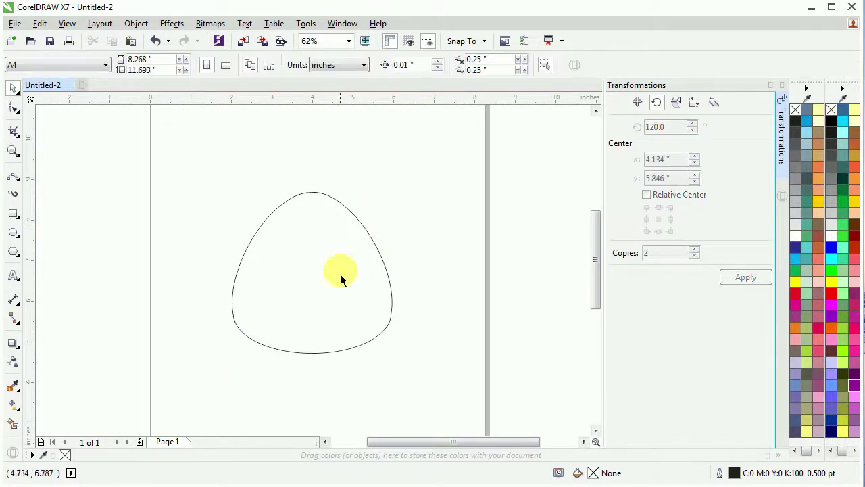
Rotate the rounded triangle to 270° so its narrow end points right.
click(349, 279)
click(370, 235)
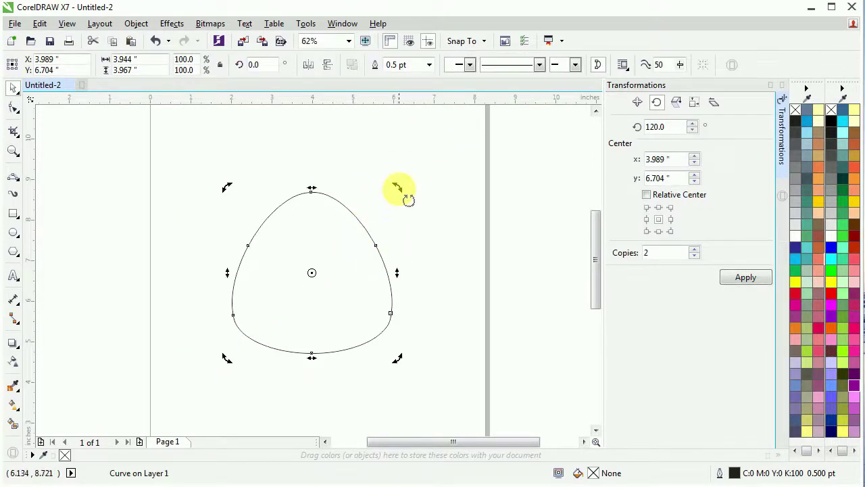
drag(408, 199, 381, 338)
click(447, 302)
key(F4)
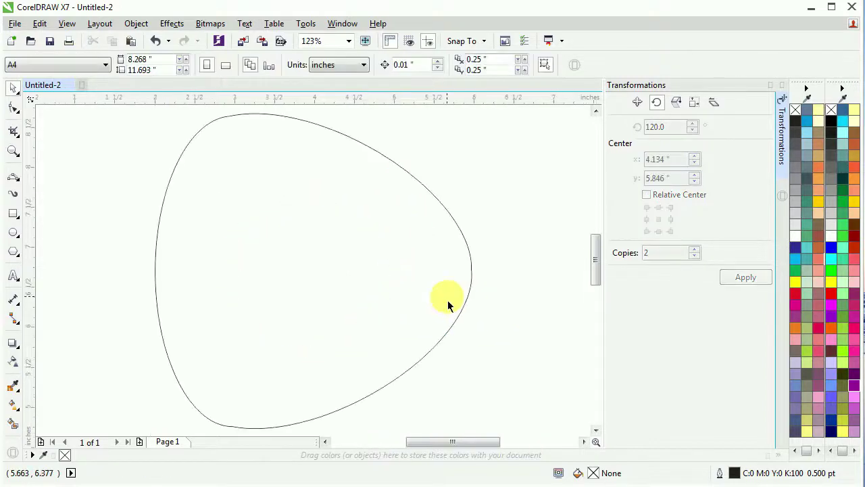
Make a smaller copy of the rounded triangle inside it, scaled to about 81.8% and rotated to about 281.2°.
click(351, 234)
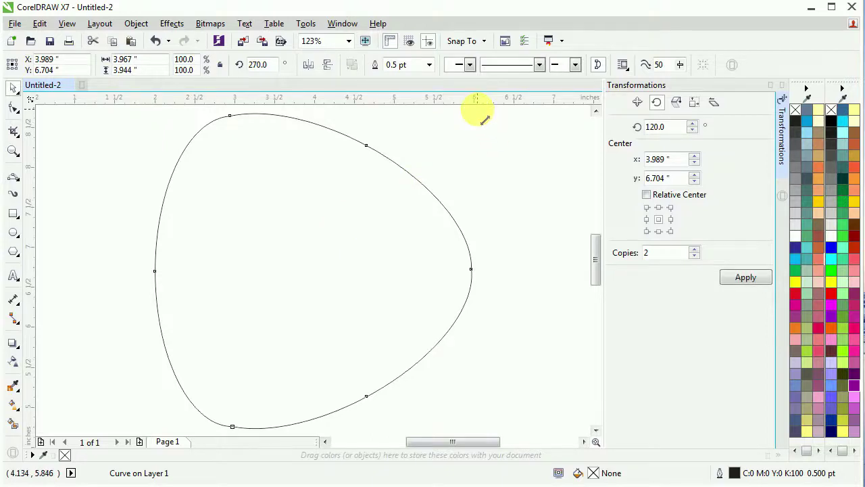
drag(483, 120, 415, 133)
right_click(454, 153)
click(360, 257)
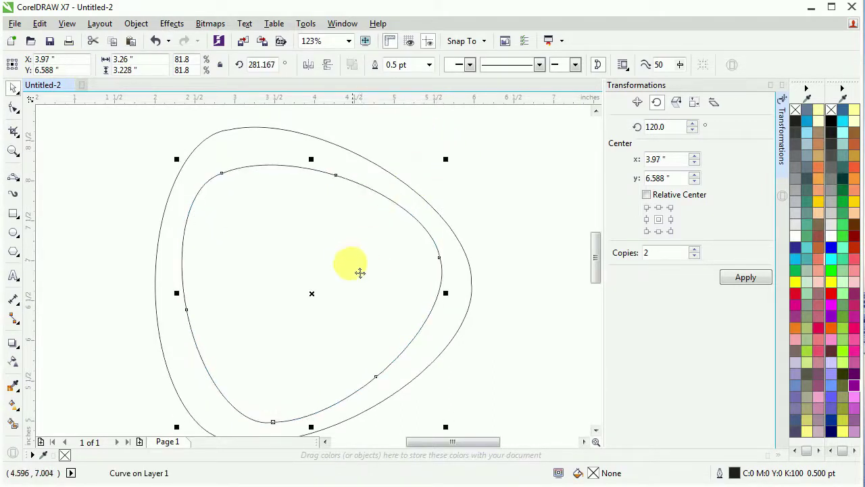
Move the inner copy toward the outer shape's right end, rotate it to 288.5° and enlarge it to about 83.9%.
drag(351, 269, 367, 263)
click(420, 265)
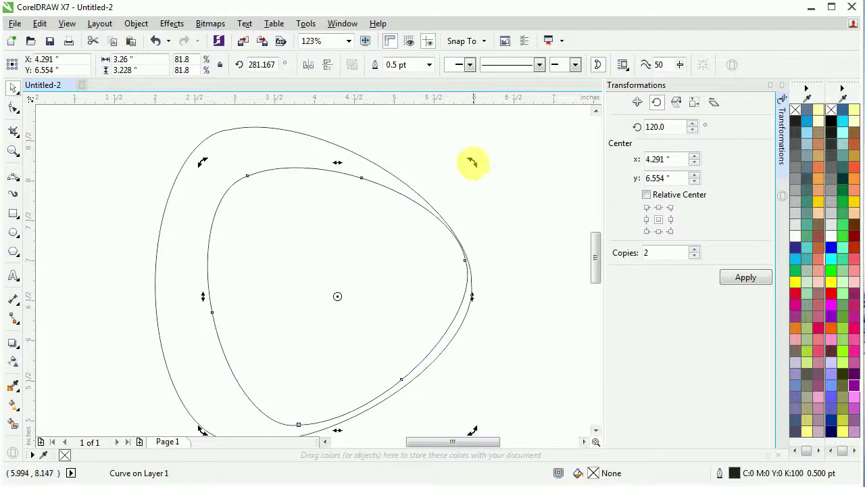
drag(471, 162, 466, 154)
click(370, 263)
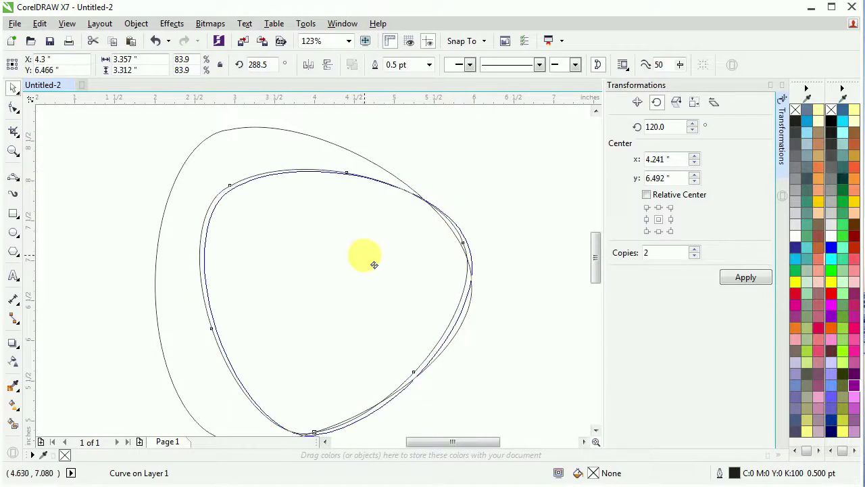
Shift the inner copy slightly right and down so it overlaps the outer shape's right edge.
scroll(372, 169, down, 2)
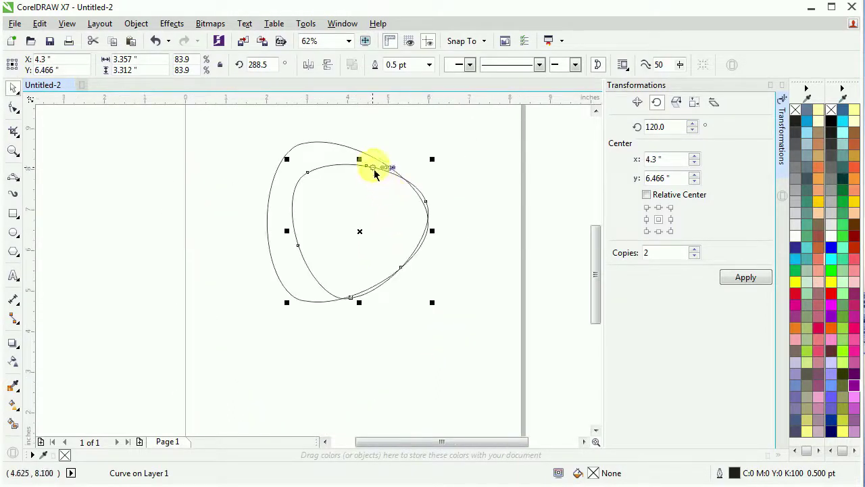
scroll(375, 175, up, 2)
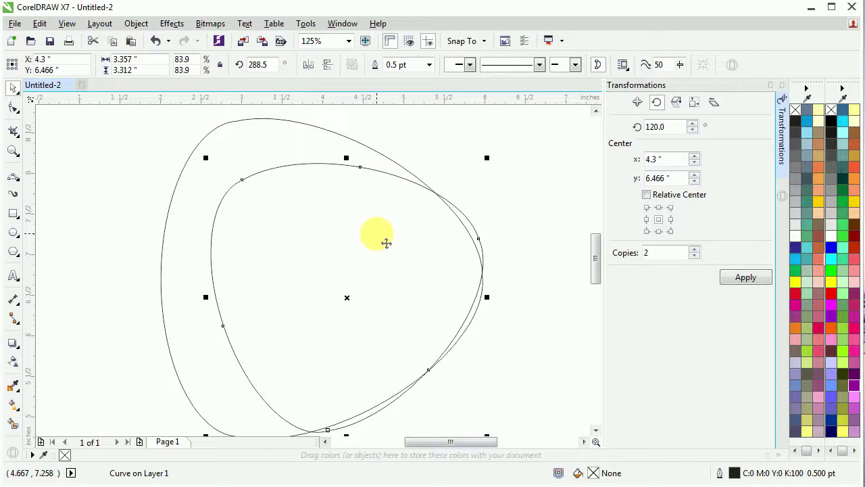
drag(386, 243, 383, 249)
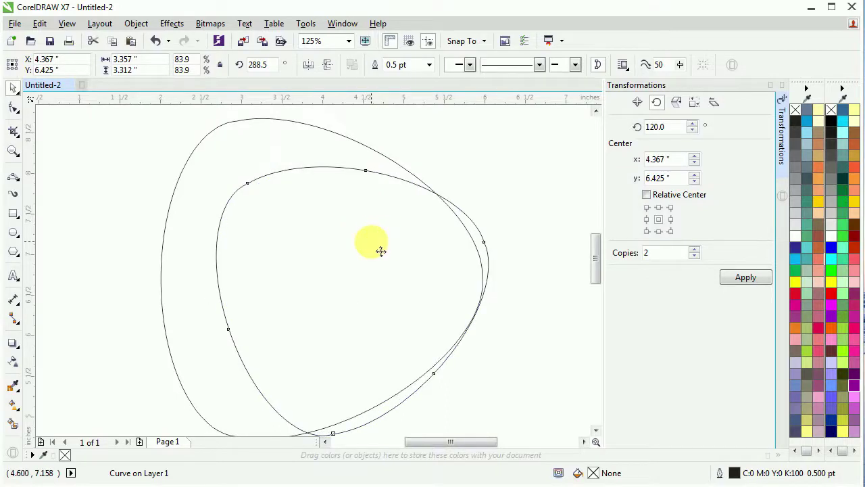
click(117, 233)
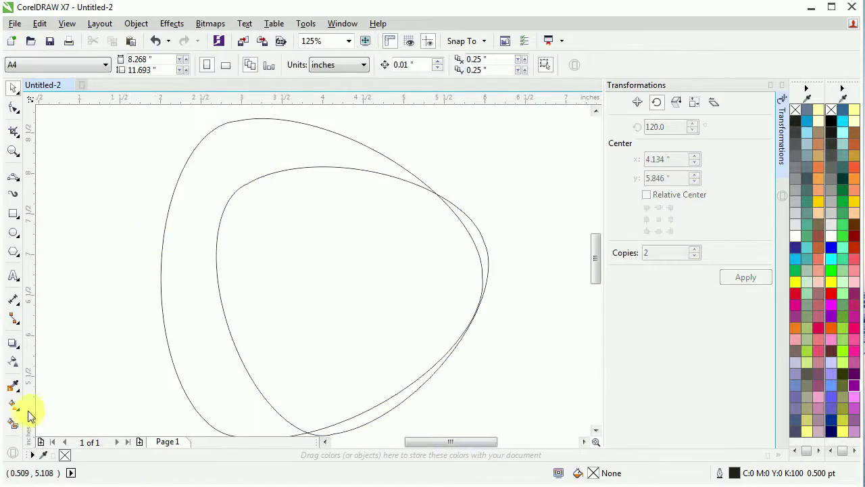
Apply a blue Smart Fill to the crescent area between the outer and inner outlines.
click(14, 421)
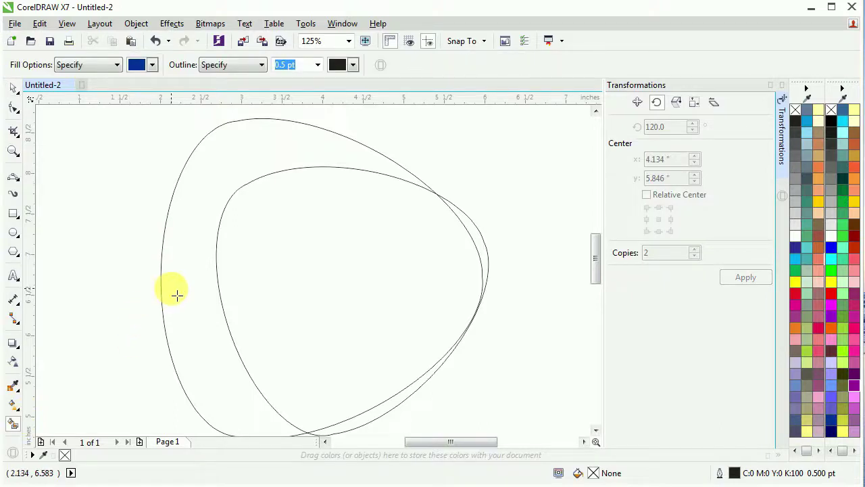
click(168, 286)
click(11, 93)
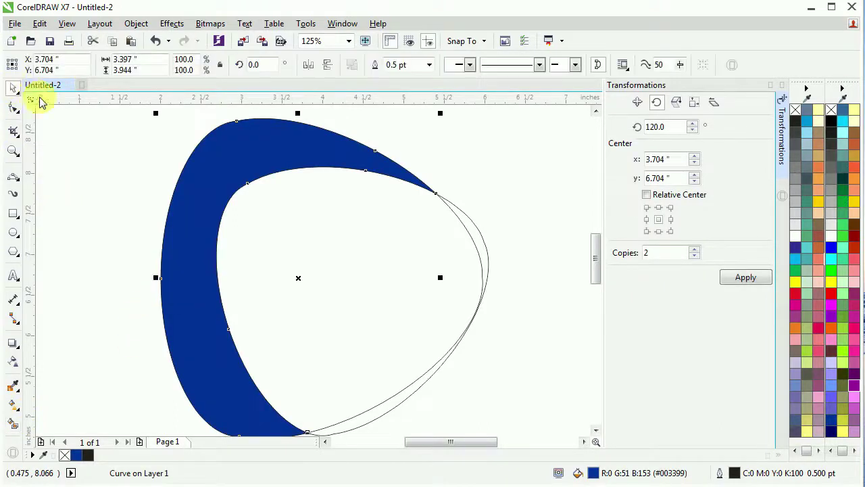
Move the blue crescent away from the outlines to the blank area right of the page.
scroll(150, 173, down, 2)
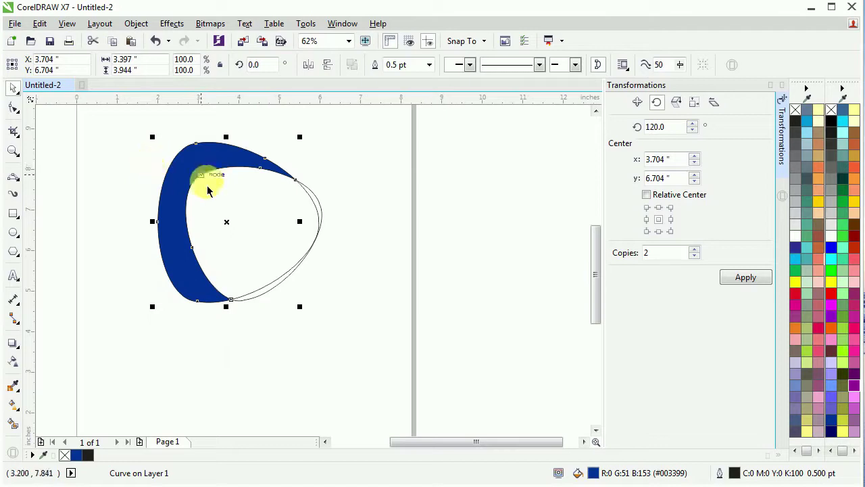
drag(179, 226, 367, 241)
click(467, 237)
scroll(365, 207, down, 2)
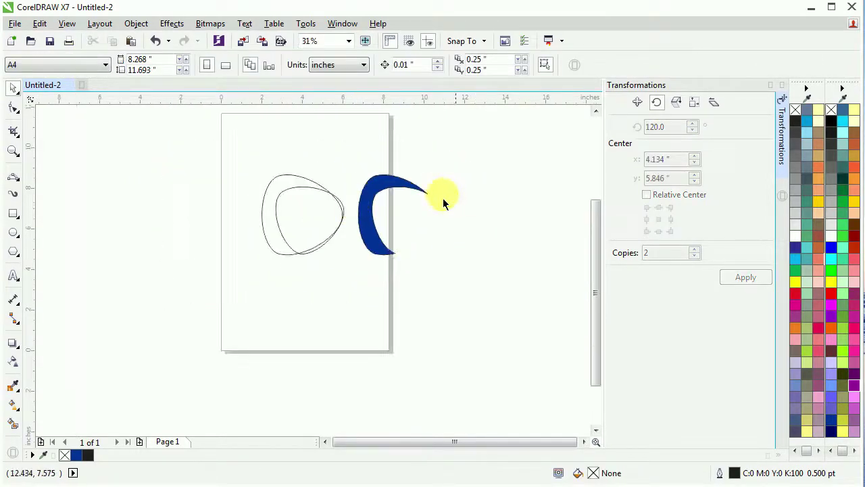
scroll(444, 203, up, 2)
drag(295, 195, 376, 203)
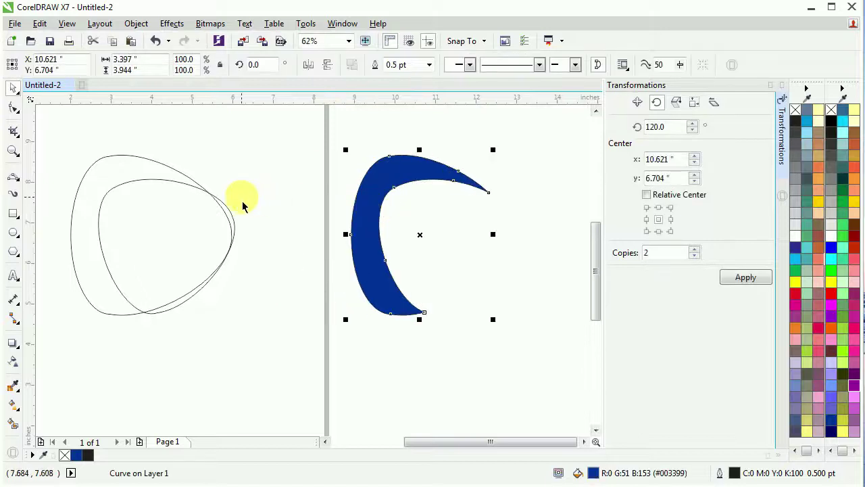
scroll(243, 207, down, 2)
scroll(394, 193, up, 4)
scroll(297, 194, down, 2)
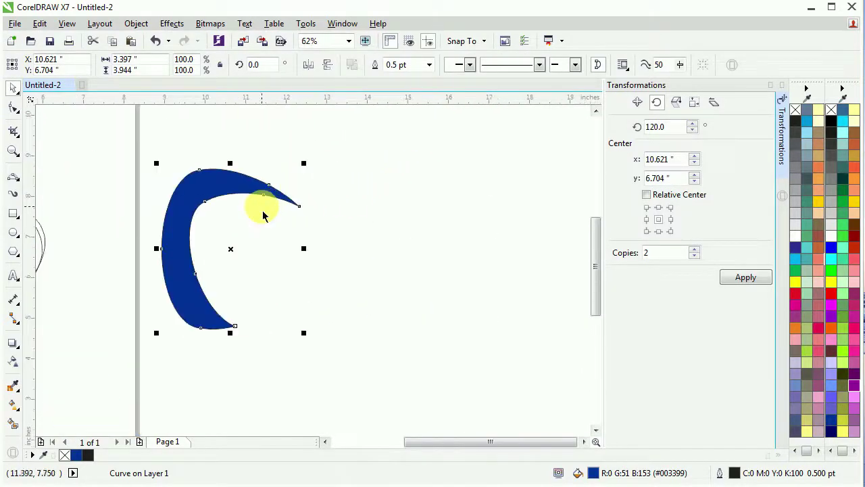
scroll(238, 218, up, 2)
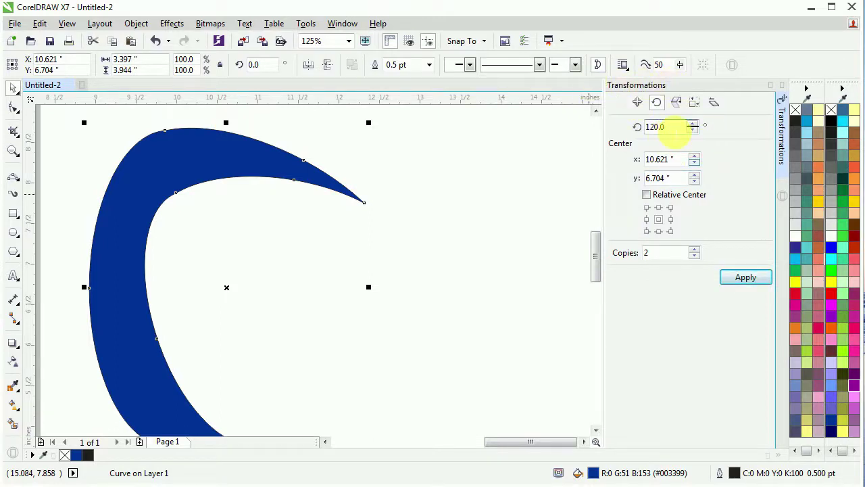
Make 2 copies of the blue crescent rotated by 120° about its centre and collapse the Transformations docker.
click(745, 277)
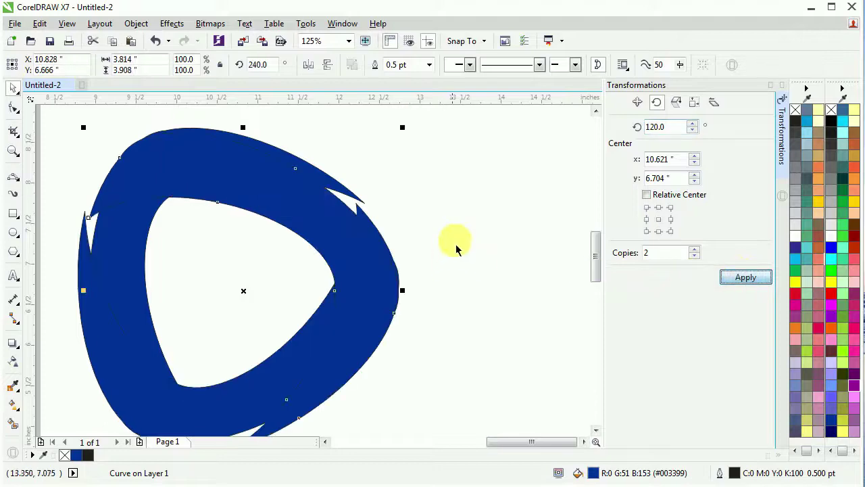
click(427, 211)
click(773, 85)
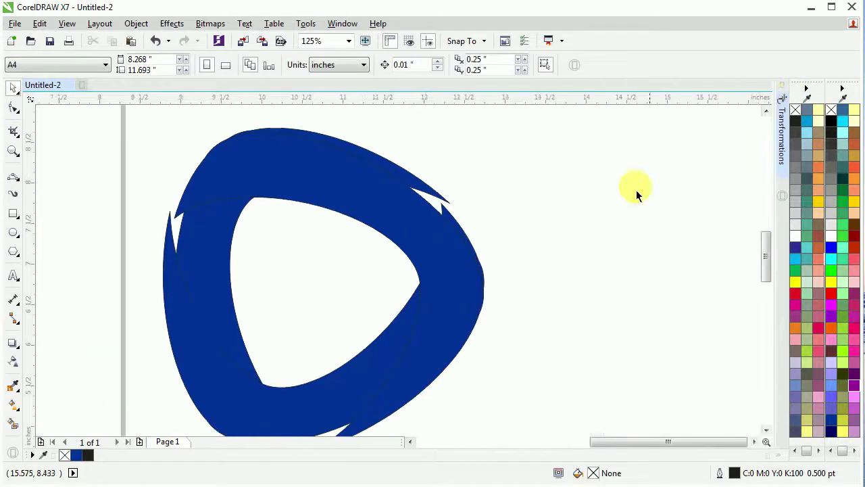
scroll(402, 181, down, 2)
scroll(389, 179, up, 2)
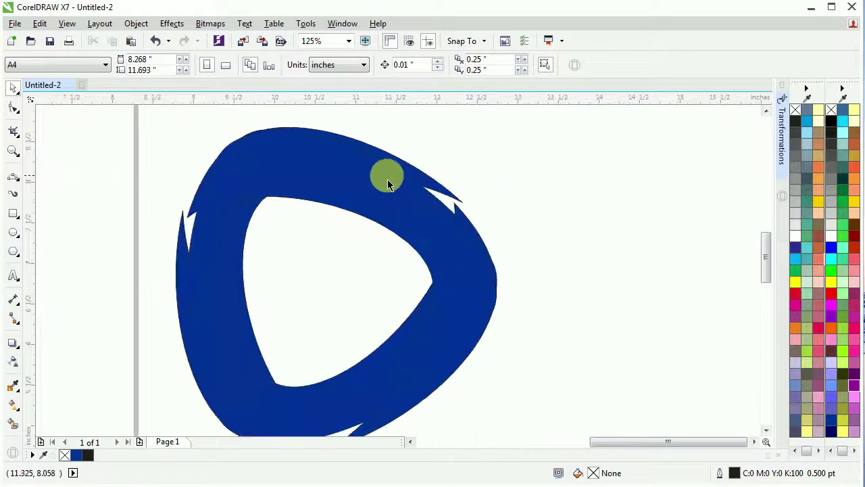
Fill the upper-right crescent copy with orange (C0 M60 Y80 K0) and shift it right and slightly up to close the gap.
click(333, 155)
drag(349, 165, 336, 149)
scroll(308, 129, up, 1)
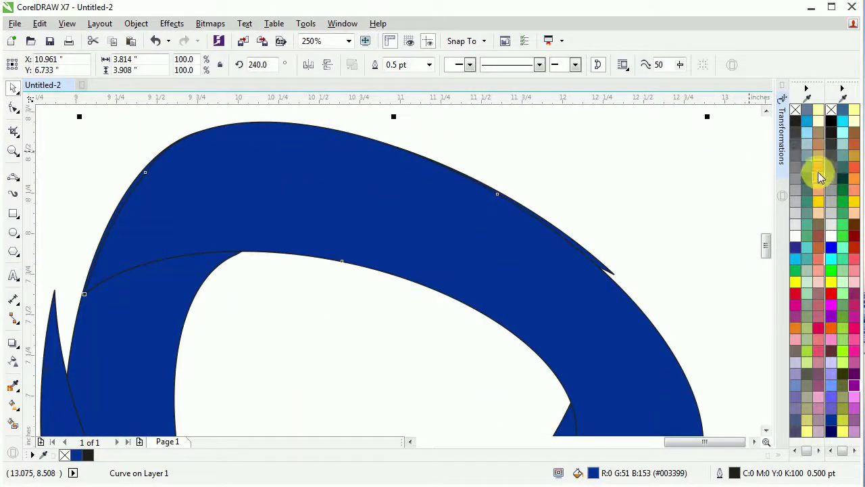
click(819, 174)
drag(272, 180, 281, 185)
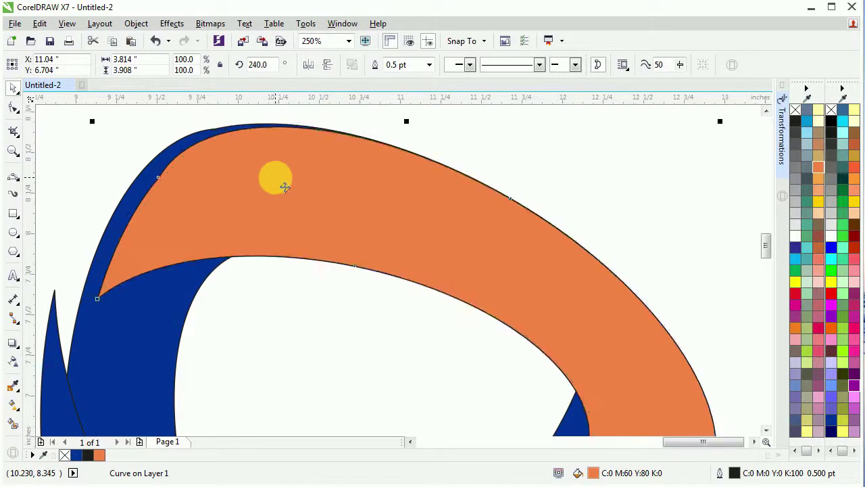
key(Escape)
Fill the lower crescent copy with yellow (C0 M20 Y100 K0) and shift it slightly right and down.
scroll(308, 232, down, 2)
scroll(332, 332, up, 2)
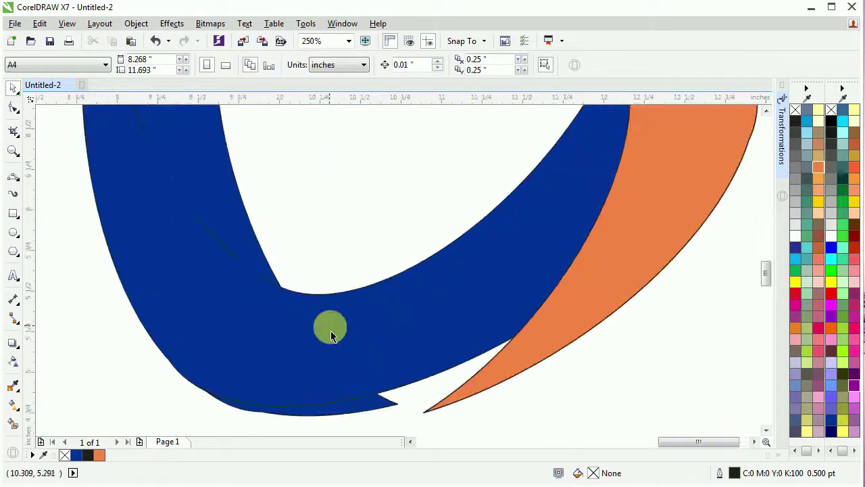
click(331, 330)
click(819, 201)
drag(457, 273, 472, 283)
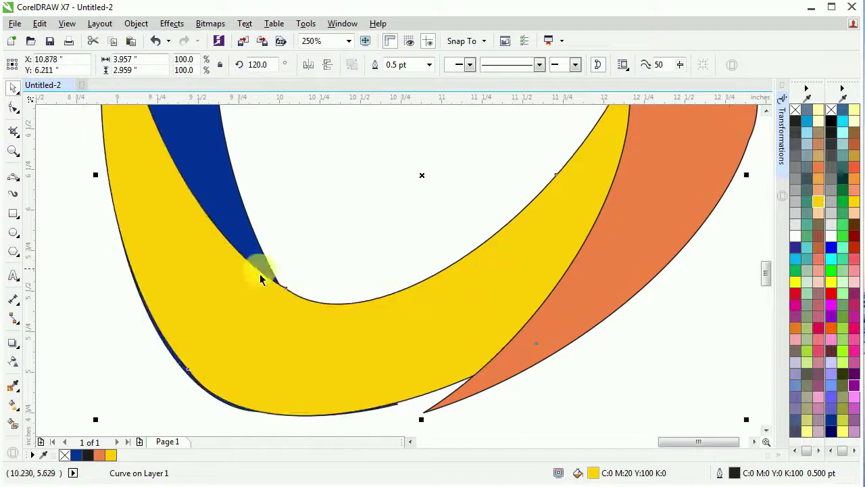
Fine-tune the yellow crescent's position so its upper tip meets the blue crescent's outer left edge.
drag(229, 281, 245, 295)
scroll(241, 248, down, 2)
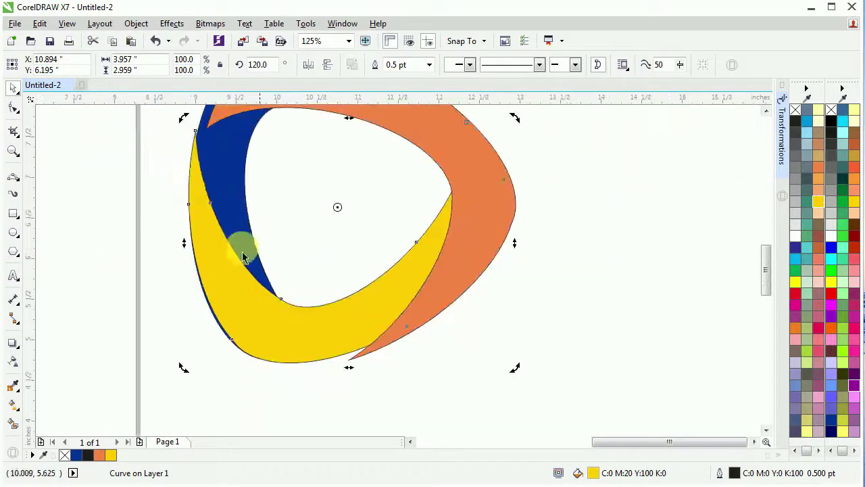
scroll(213, 198, up, 2)
drag(217, 204, 214, 203)
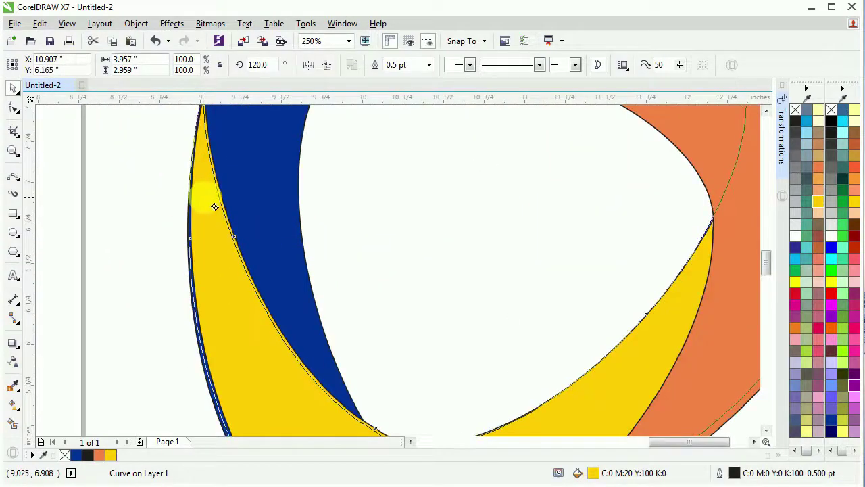
scroll(215, 200, down, 2)
scroll(243, 308, up, 2)
click(383, 270)
scroll(382, 271, down, 2)
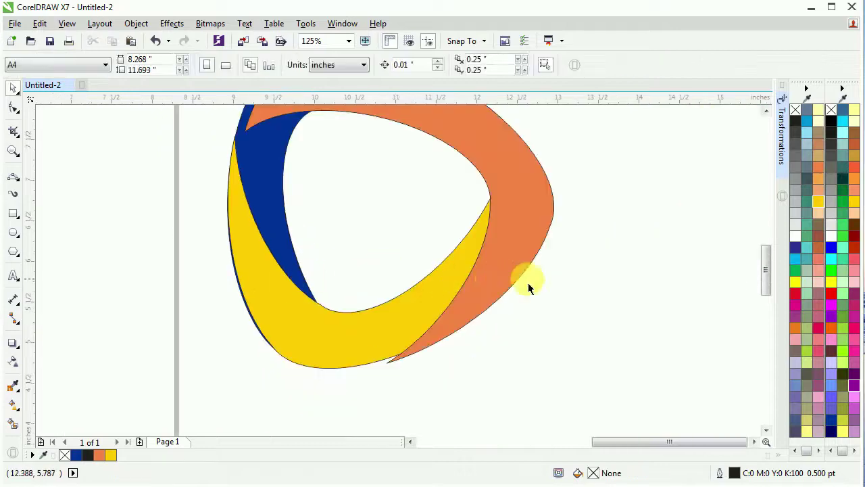
scroll(390, 287, down, 2)
drag(566, 139, 302, 343)
scroll(450, 247, up, 2)
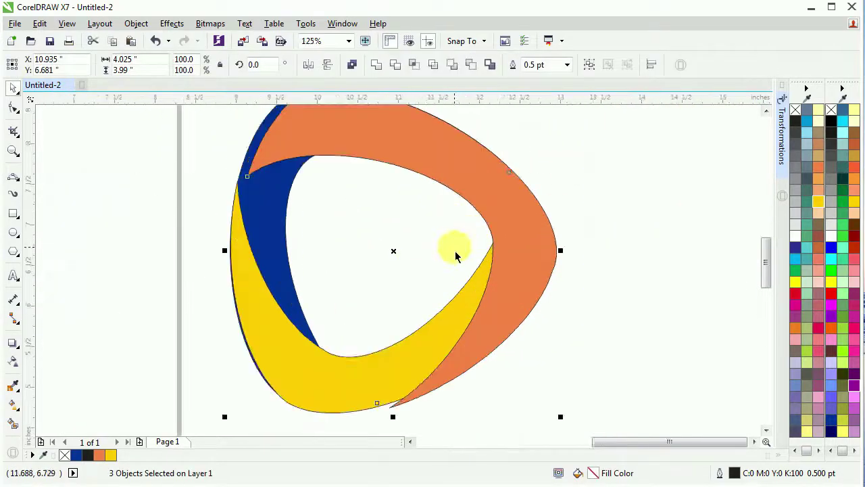
click(621, 271)
Nudge the orange crescent left and slightly up so its tip meets the blue crescent's outer left edge.
scroll(516, 216, down, 1)
scroll(444, 169, up, 2)
click(443, 170)
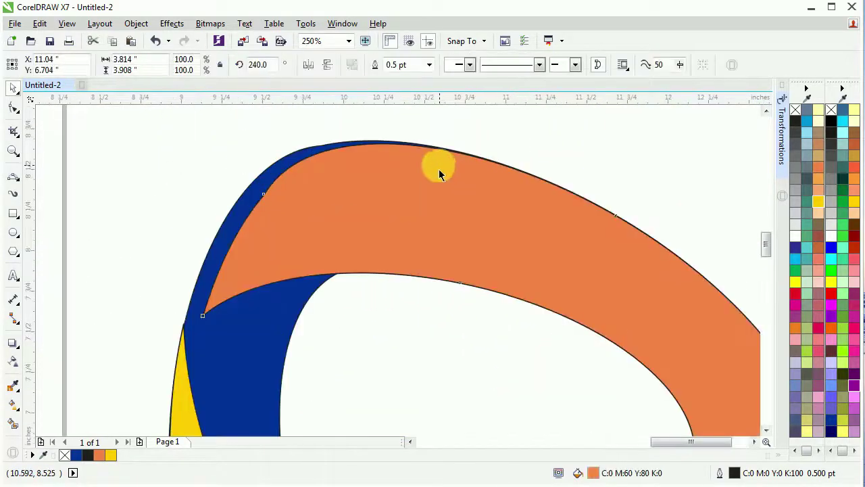
drag(427, 167, 417, 166)
drag(617, 251, 617, 248)
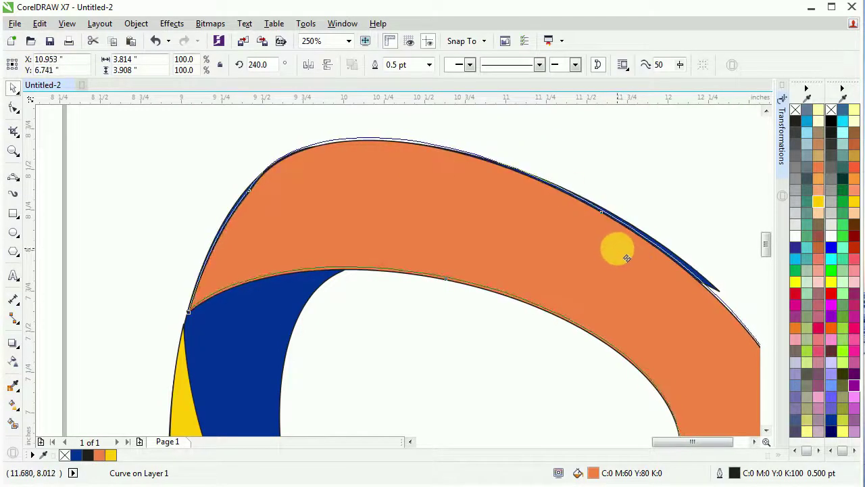
click(650, 188)
scroll(608, 271, down, 1)
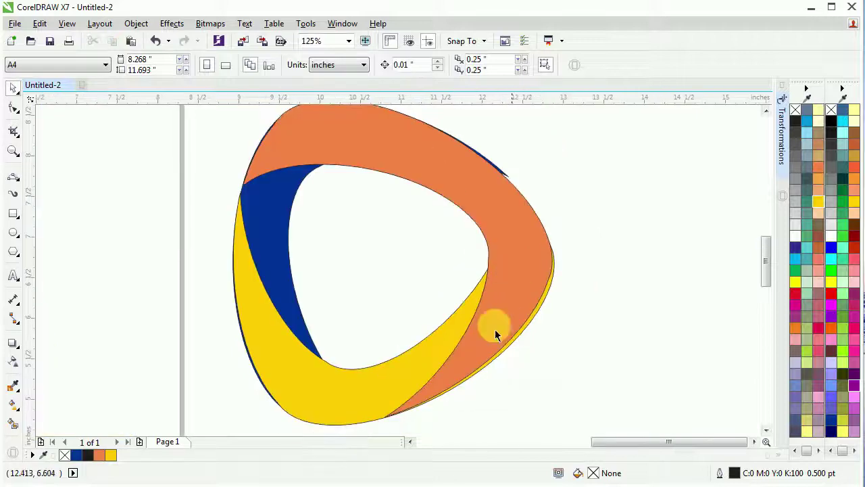
Nudge the yellow crescent slightly left so it lines up with the orange crescent's outer right edge.
scroll(419, 358, up, 1)
click(364, 383)
scroll(367, 382, down, 1)
scroll(361, 353, up, 1)
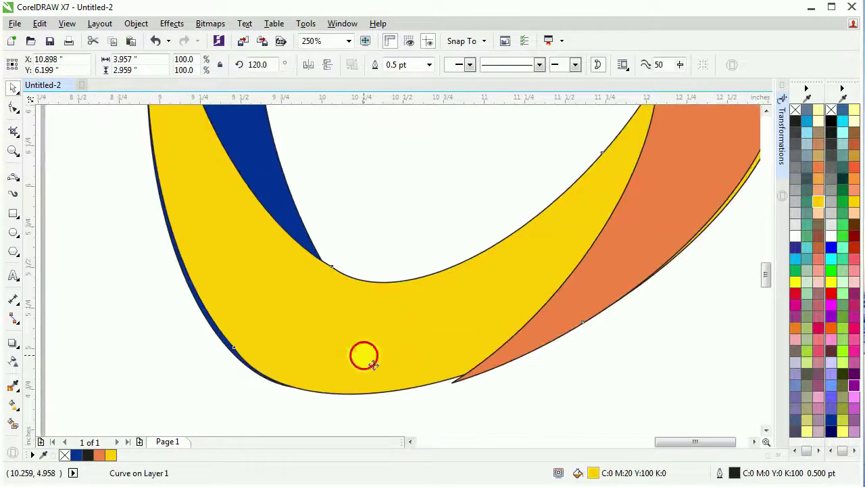
drag(360, 354, 371, 364)
click(396, 414)
scroll(354, 393, down, 1)
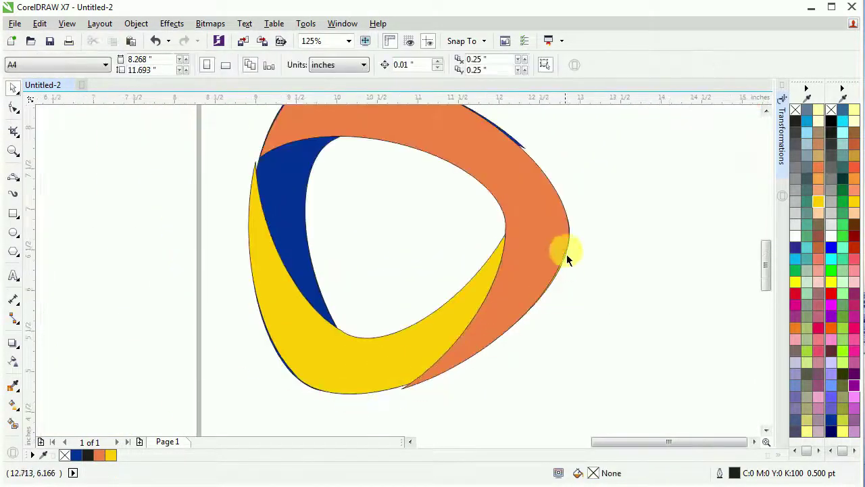
Remove the fill from all three crescents, leaving only their outlines.
scroll(539, 271, down, 1)
drag(608, 169, 376, 342)
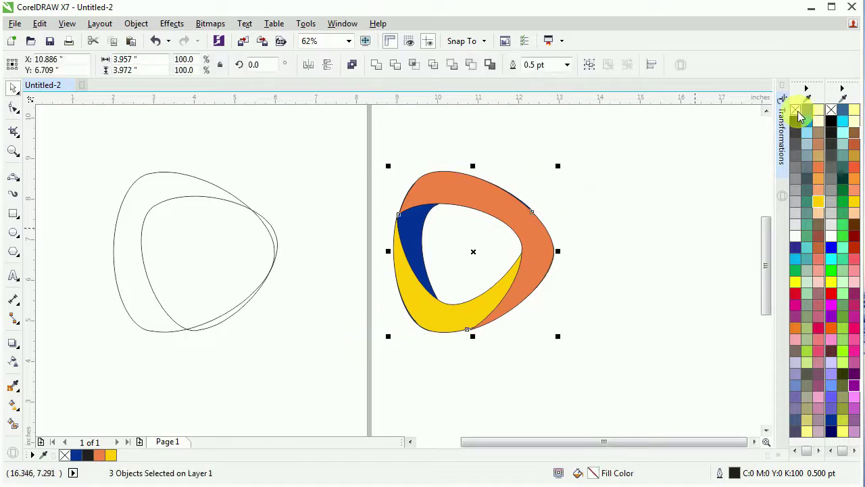
click(794, 112)
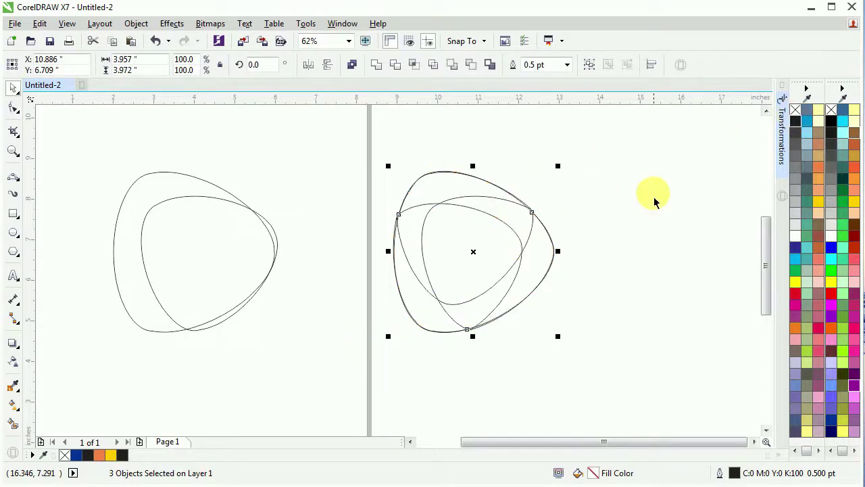
click(601, 192)
Use Virtual Segment Delete to remove the three inner crossing segments that run from the central opening's corners to the outer outline.
scroll(522, 215, up, 2)
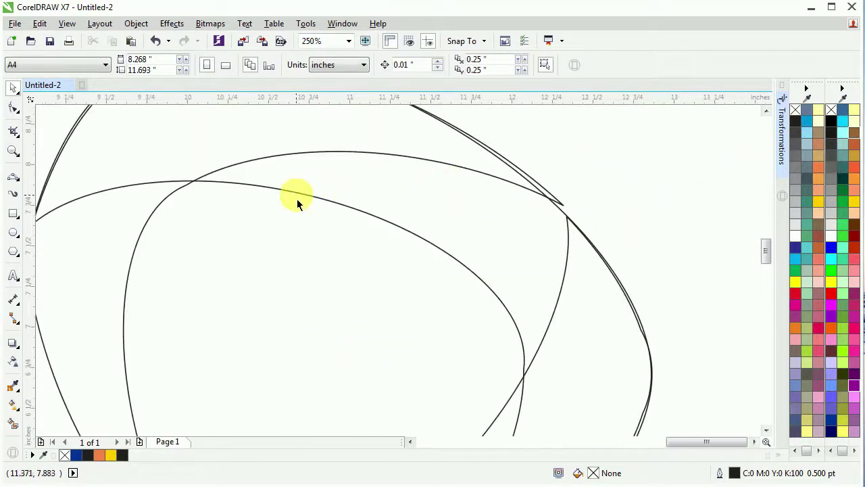
click(19, 137)
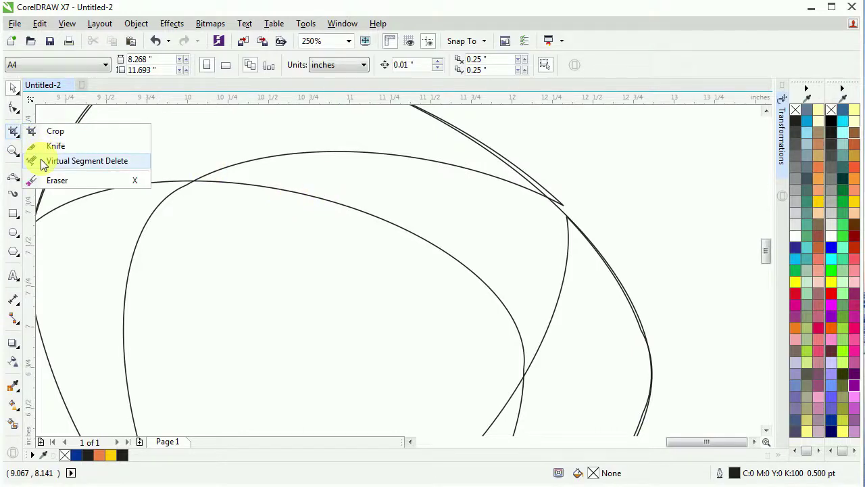
click(42, 162)
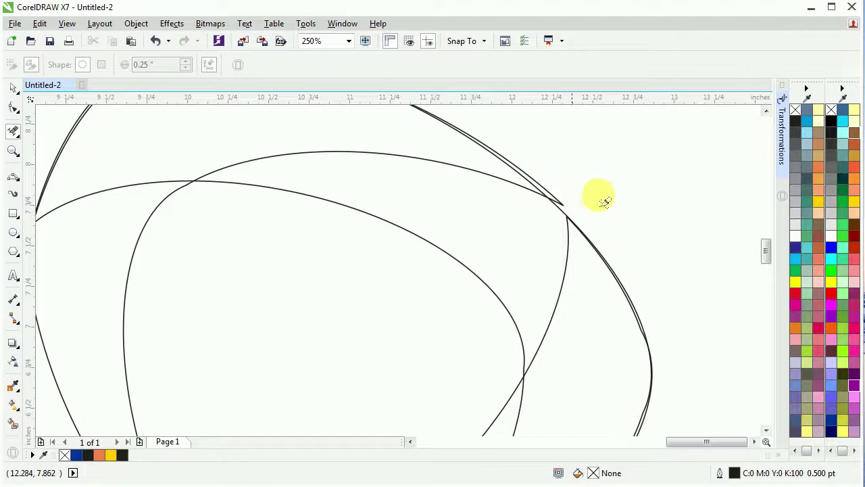
scroll(541, 250, down, 2)
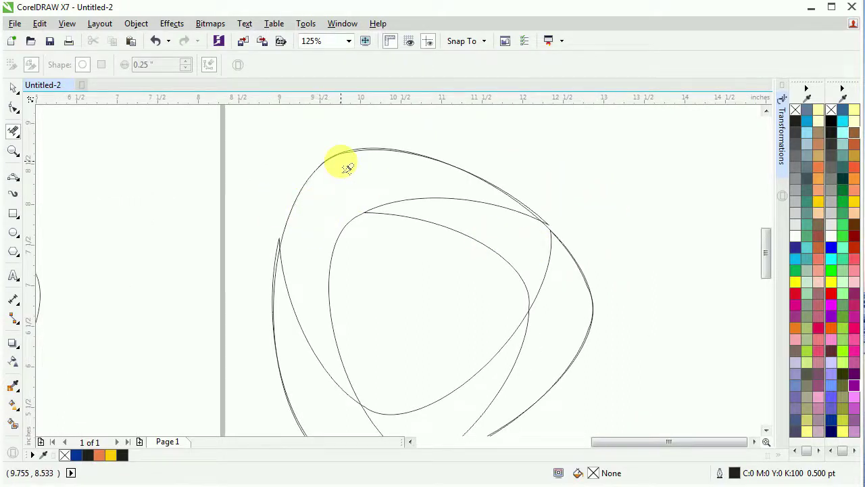
scroll(346, 167, down, 1)
scroll(377, 291, up, 1)
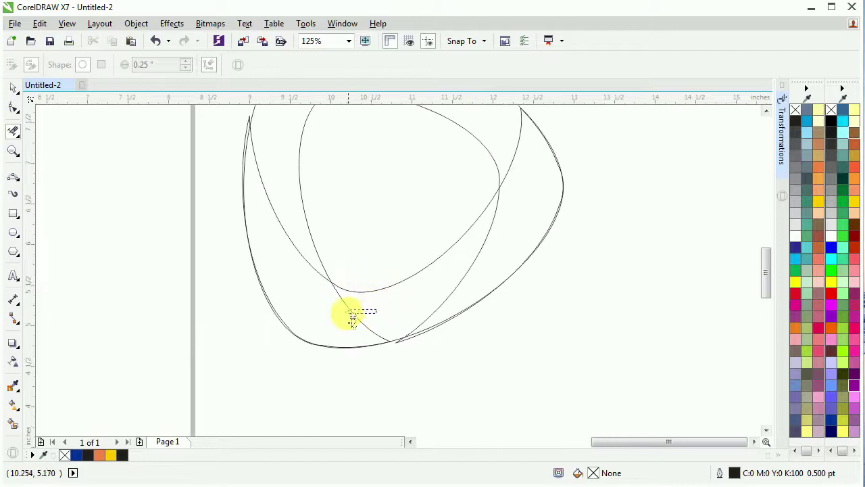
scroll(397, 310, down, 1)
scroll(458, 233, up, 1)
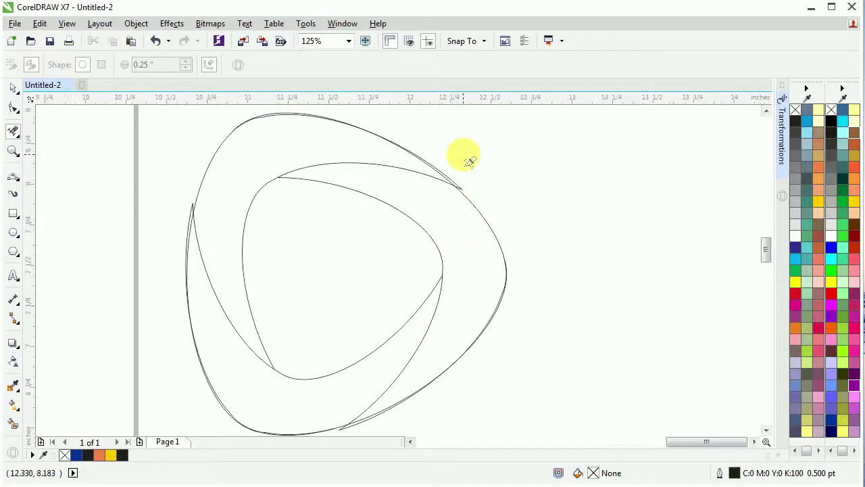
Delete the overhanging tip at the shape's upper right and the duplicate outline segments along its top edge.
scroll(462, 157, up, 2)
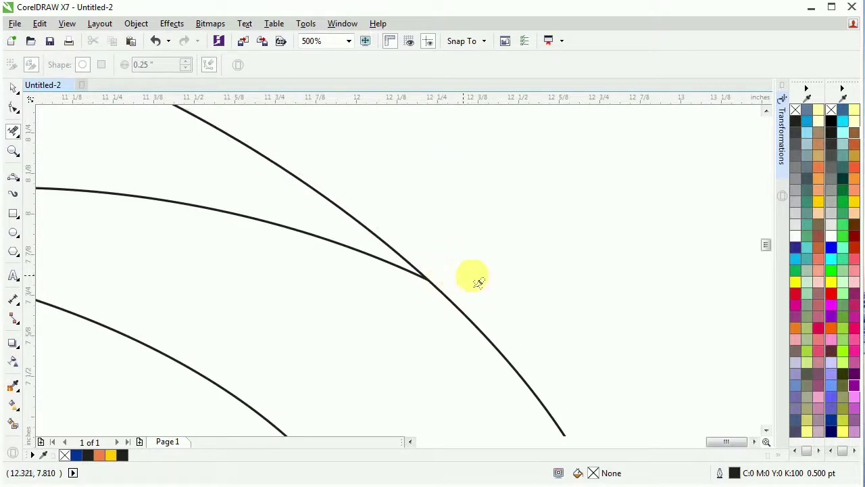
scroll(473, 277, down, 1)
scroll(446, 229, down, 1)
scroll(267, 167, up, 1)
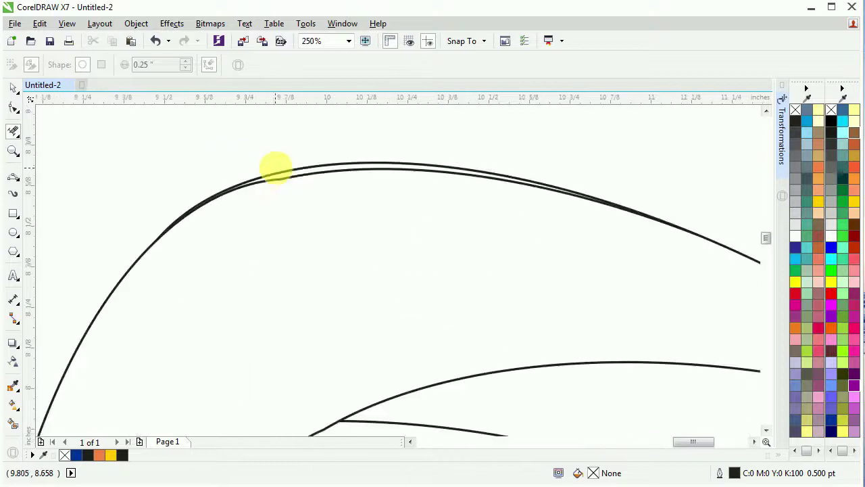
scroll(336, 165, up, 1)
scroll(361, 161, down, 2)
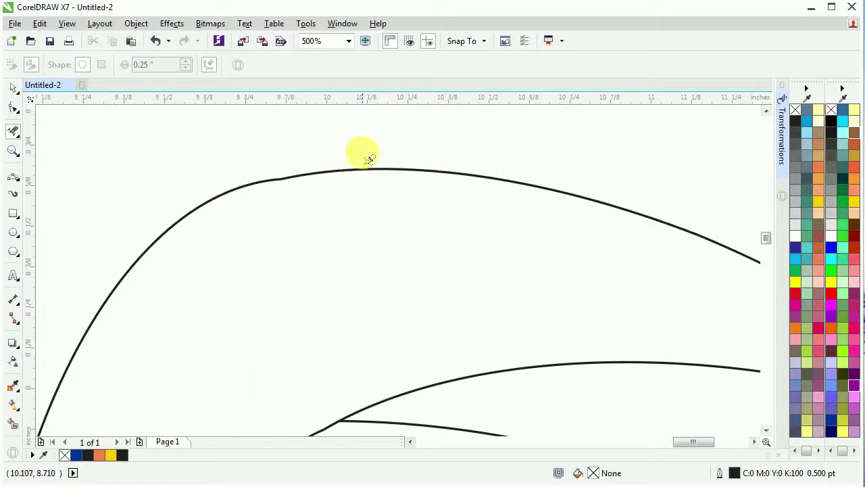
scroll(386, 279, down, 1)
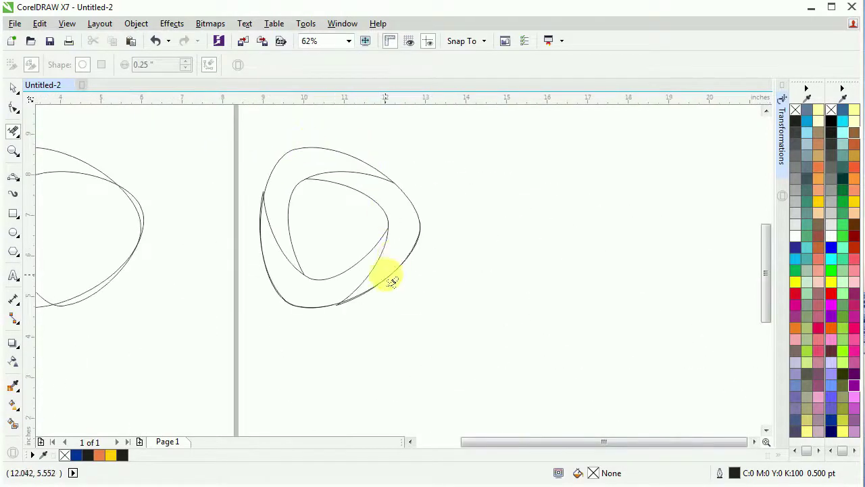
Delete the overhanging tip at the shape's bottom and the duplicate outline segments along its lower-right edge.
scroll(344, 328, up, 2)
scroll(191, 375, up, 1)
scroll(192, 375, up, 1)
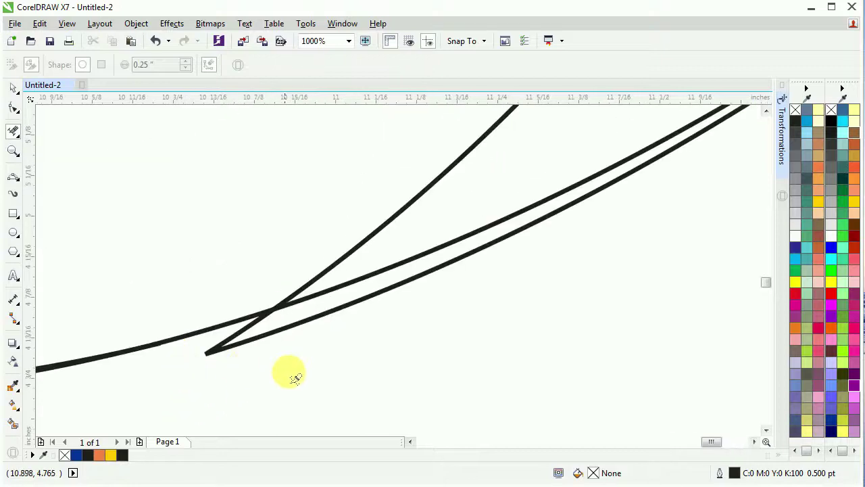
drag(291, 370, 228, 334)
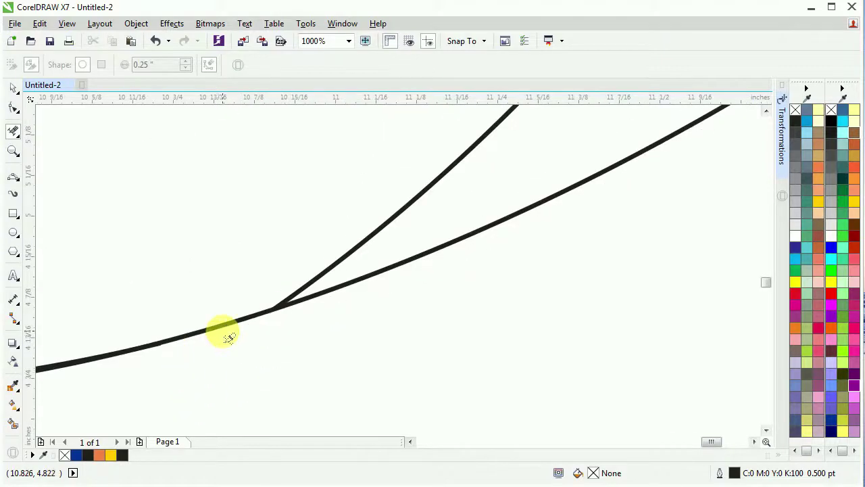
scroll(421, 309, down, 3)
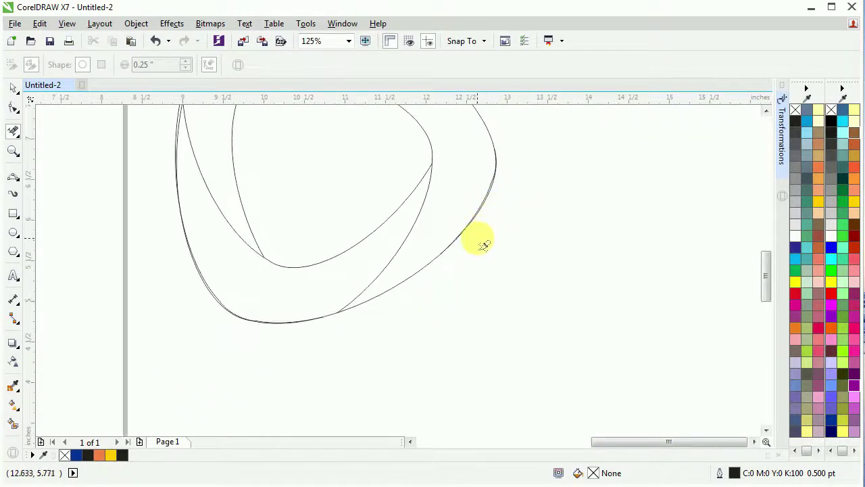
scroll(481, 247, up, 2)
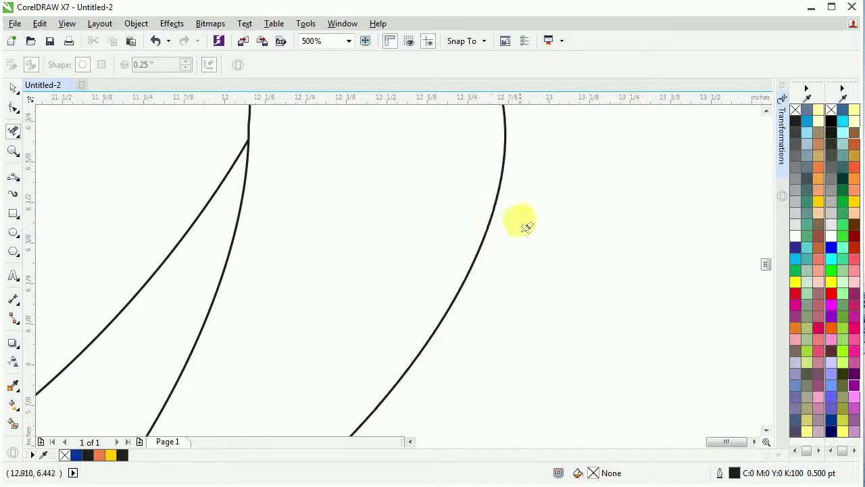
scroll(521, 226, down, 2)
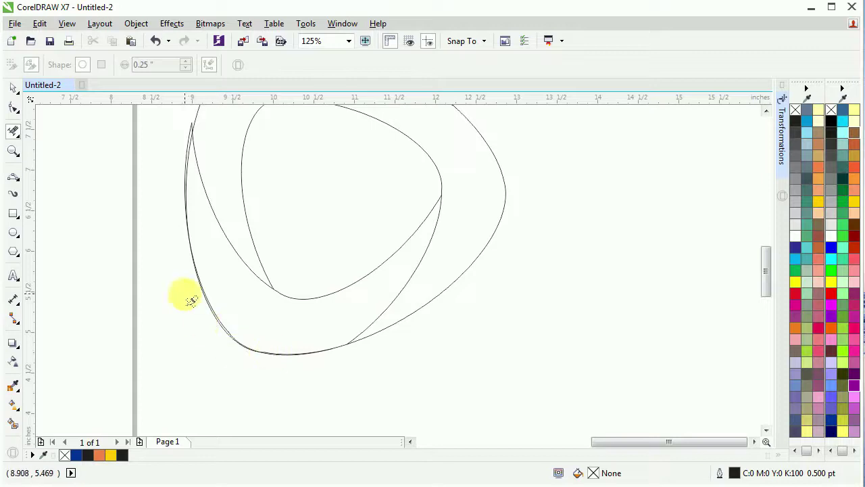
Delete the duplicate outline segment along the shape's lower-left edge.
scroll(203, 304, up, 2)
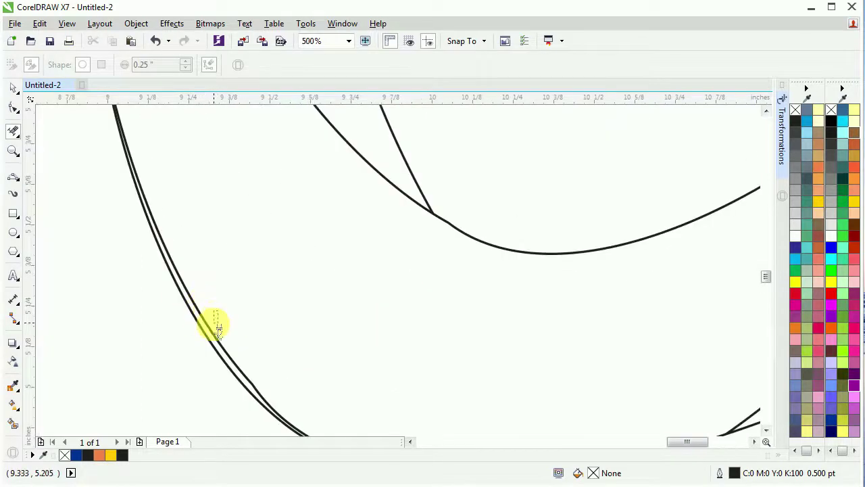
drag(209, 327, 210, 329)
scroll(206, 300, down, 2)
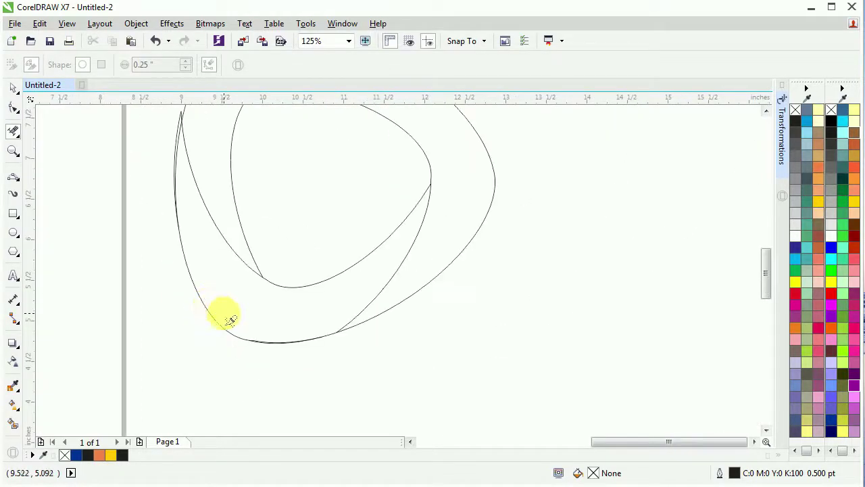
Examine the three crescents' outlines up close for remaining duplicate or overhanging segments.
scroll(225, 297, down, 1)
scroll(199, 193, up, 3)
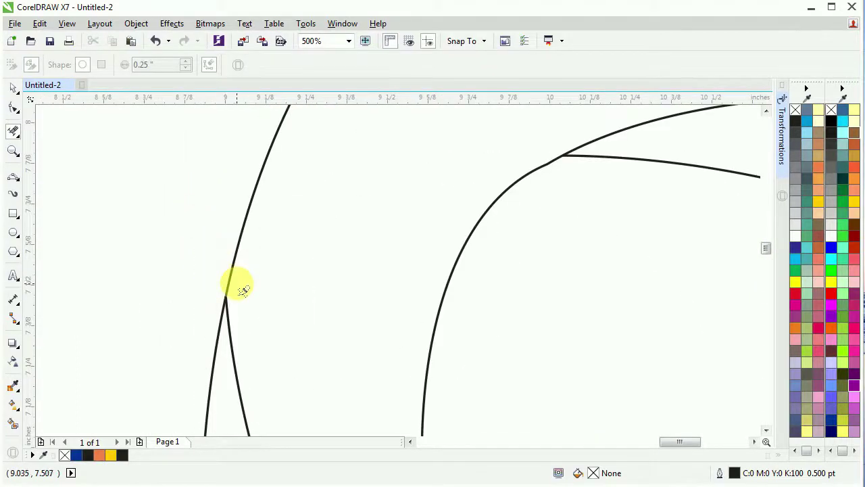
scroll(231, 286, down, 4)
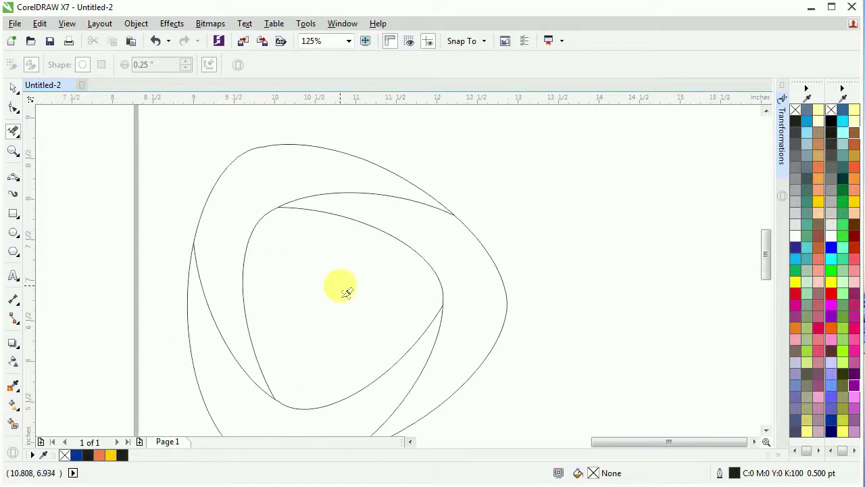
scroll(300, 347, down, 1)
scroll(381, 429, up, 4)
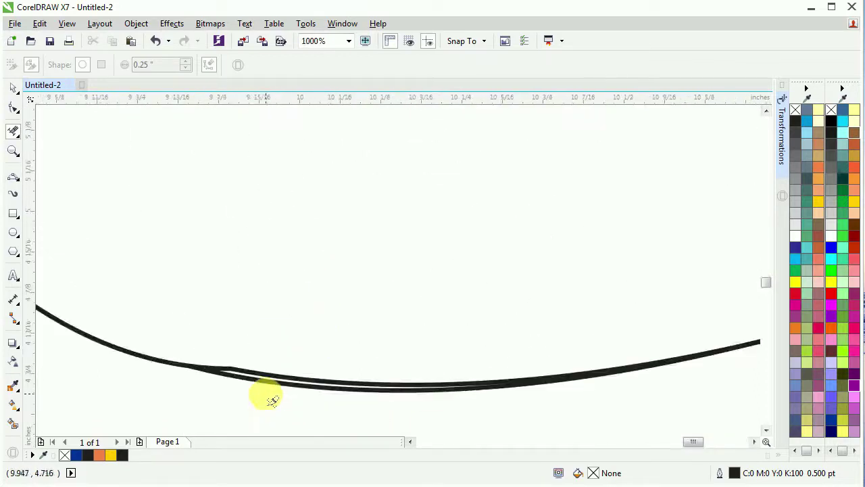
scroll(250, 375, down, 3)
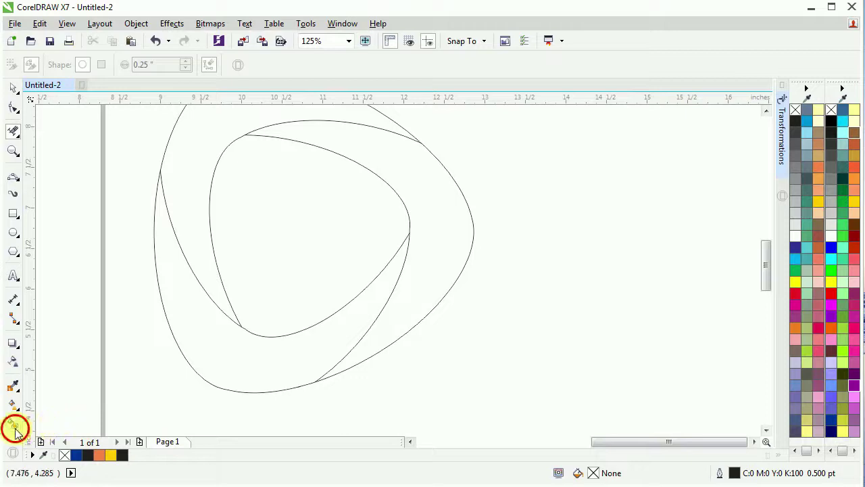
Use Smart Fill to fill each of the three crescent regions with blue R:0 G:51 B:153 and a 0.5 pt black outline.
click(15, 427)
click(241, 358)
click(201, 147)
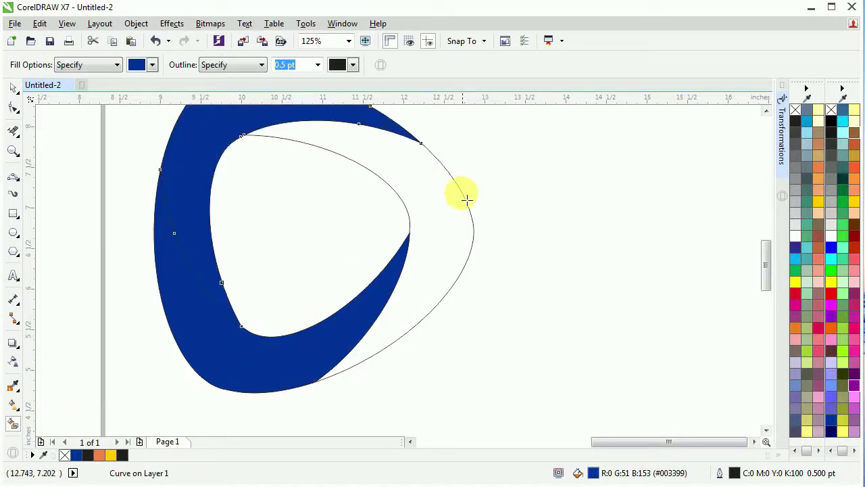
click(466, 200)
scroll(421, 320, down, 1)
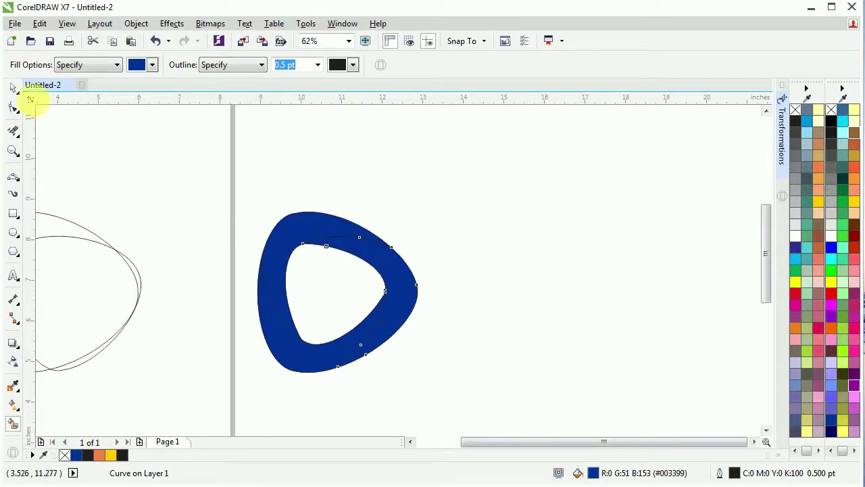
Select the three blue filled crescents and move them off their outlines into the empty space to the right.
click(15, 88)
scroll(451, 272, up, 1)
click(335, 281)
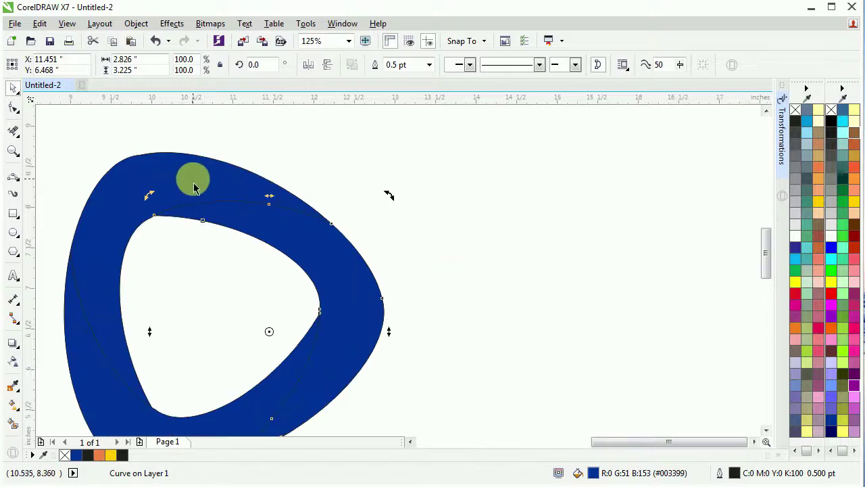
shift+click(193, 181)
drag(112, 388, 498, 390)
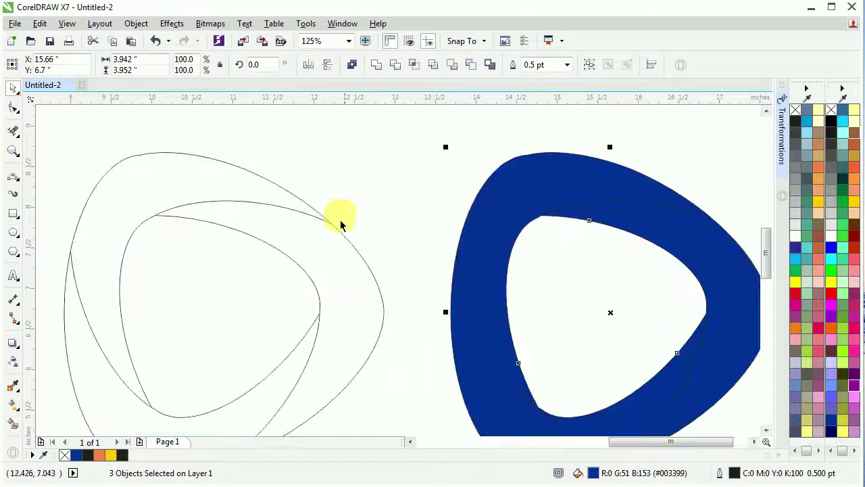
scroll(313, 167, down, 1)
scroll(575, 209, up, 1)
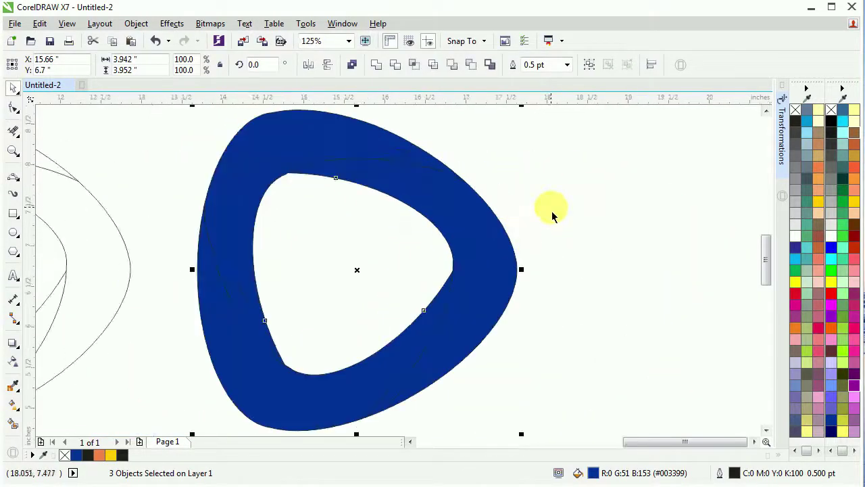
Apply an elliptical fountain fill from white to blue to the upper-left crescent with the Interactive Fill tool.
click(551, 206)
click(427, 303)
scroll(595, 270, down, 1)
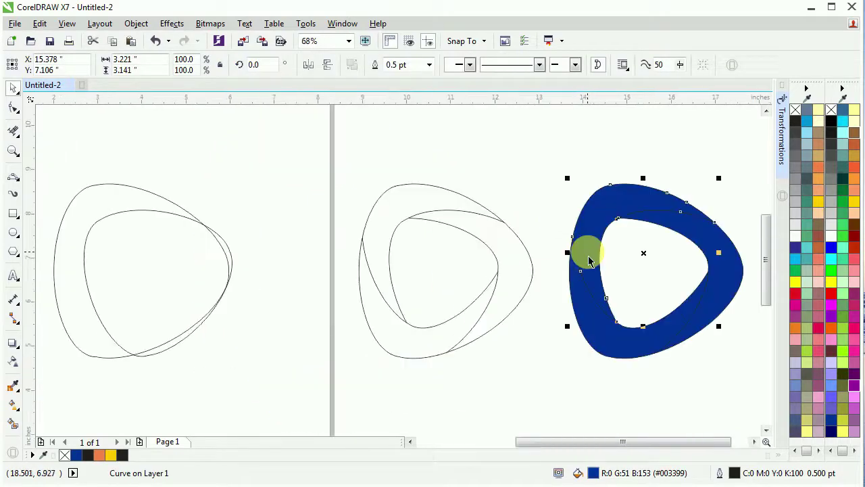
key(z)
drag(534, 157, 755, 383)
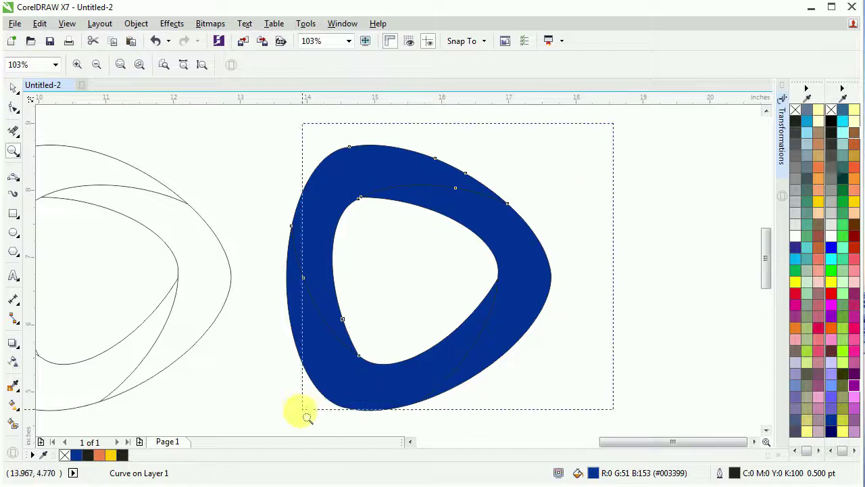
drag(307, 417, 305, 415)
click(12, 89)
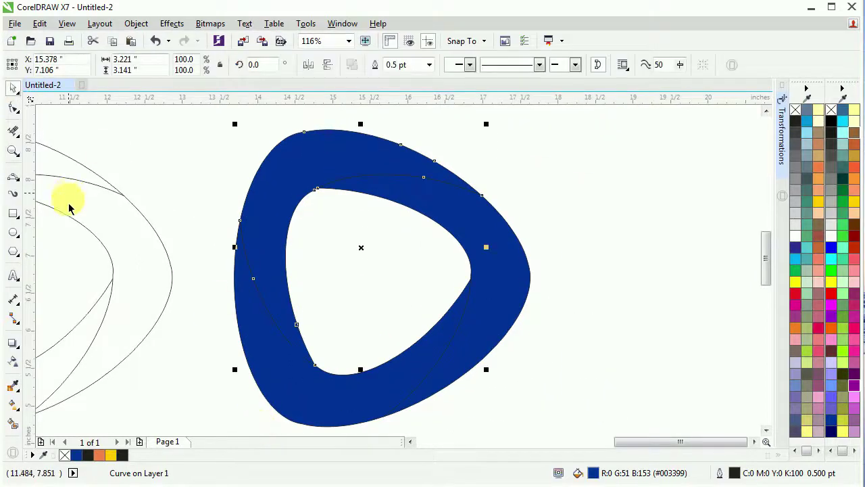
click(280, 183)
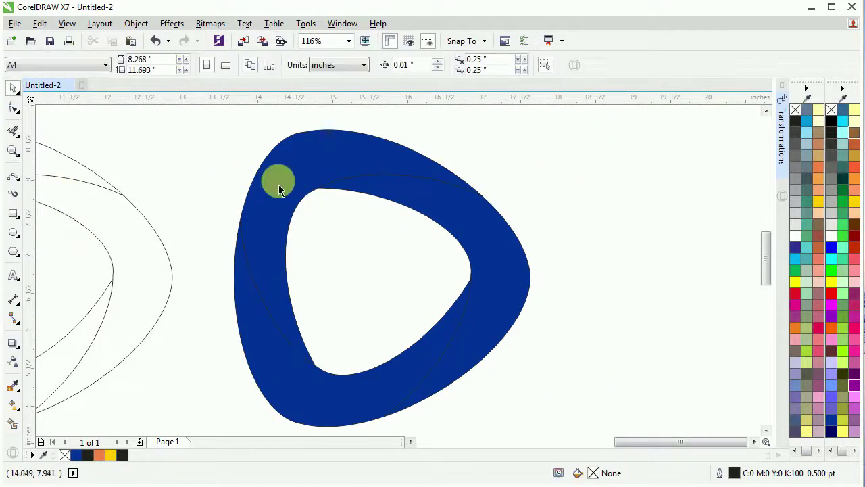
click(14, 405)
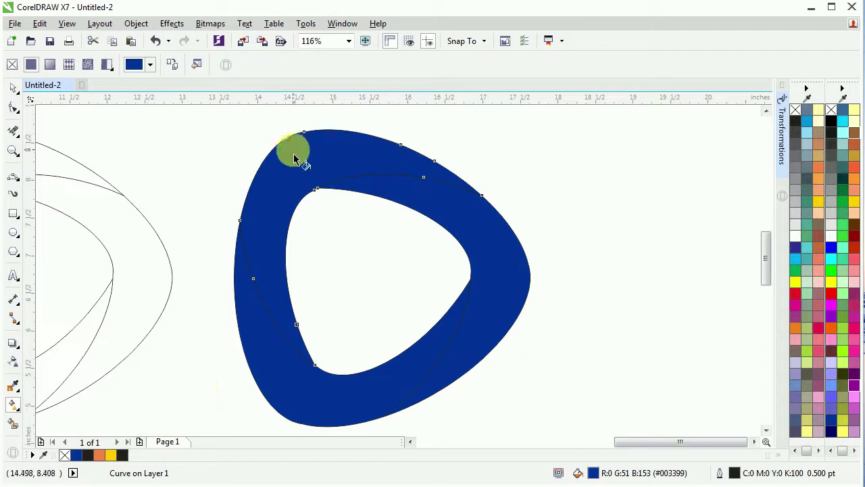
drag(290, 149, 391, 256)
click(191, 66)
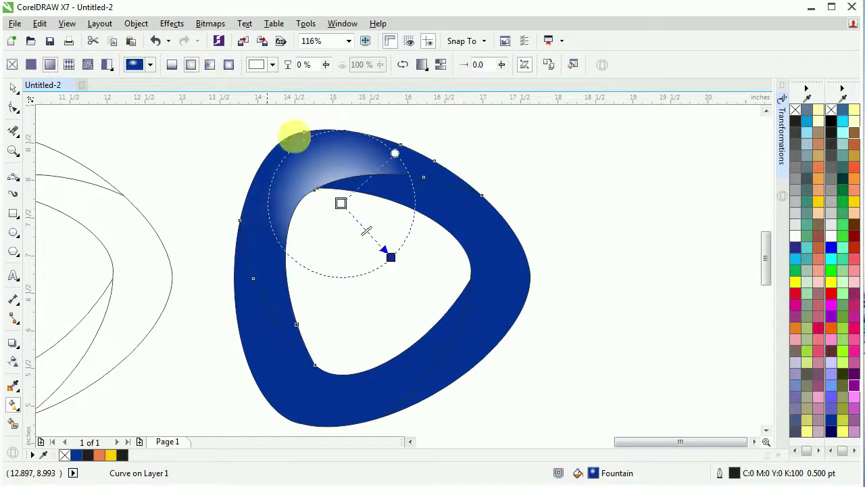
Centre the fountain fill on the upper-left crescent's outer bend and stretch its ellipse towards both of the crescent's tips.
drag(340, 201, 300, 165)
drag(389, 261, 379, 304)
scroll(371, 319, down, 1)
scroll(409, 232, up, 1)
drag(391, 190, 367, 218)
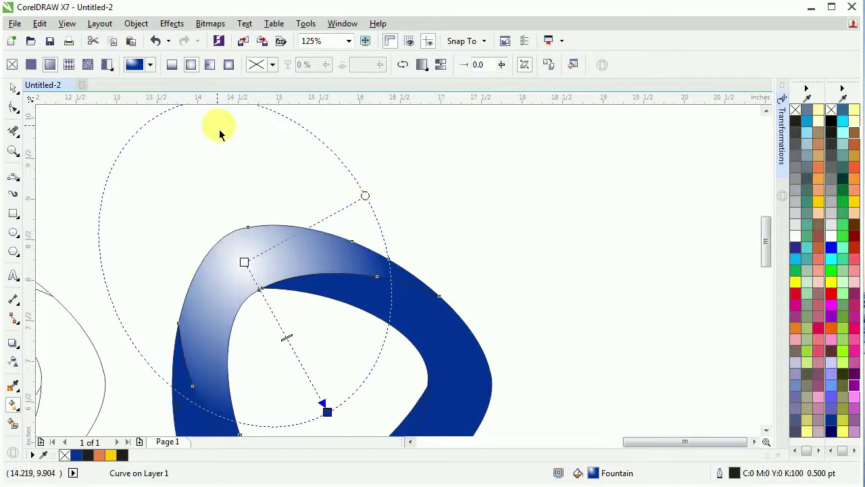
scroll(219, 126, down, 1)
scroll(258, 251, up, 1)
Change the centre colour of the upper-left crescent's fountain fill to cyan.
click(293, 291)
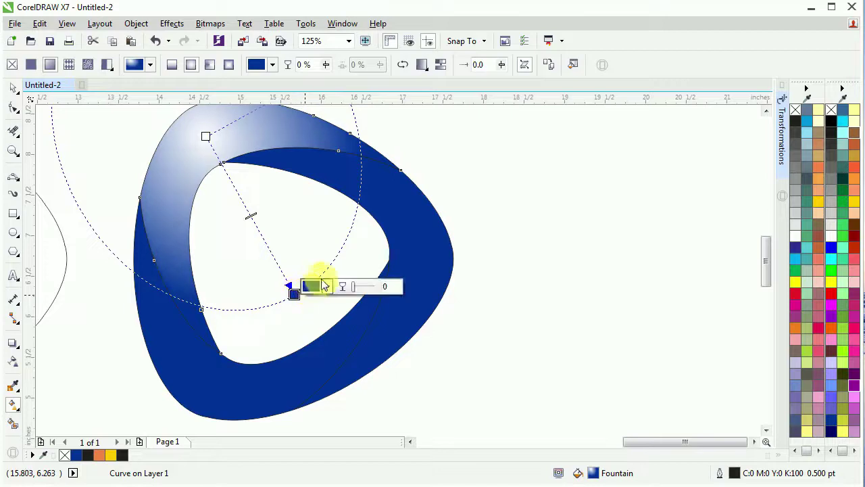
scroll(285, 224, down, 2)
scroll(269, 181, up, 2)
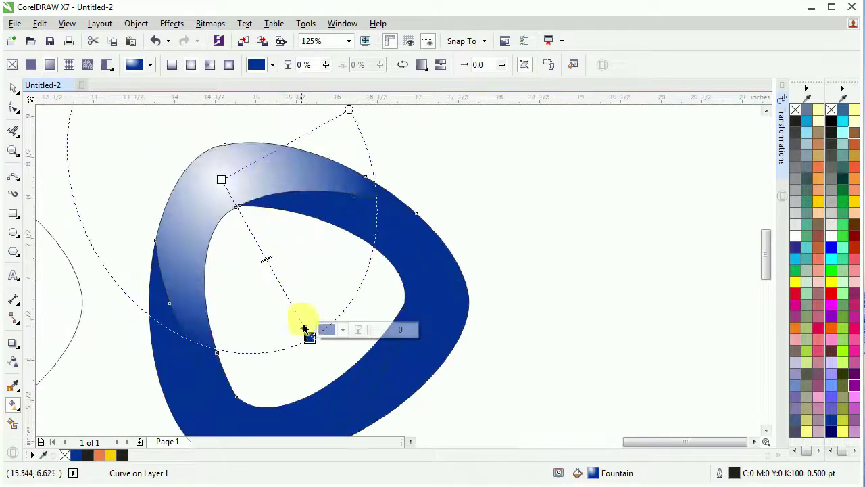
click(222, 181)
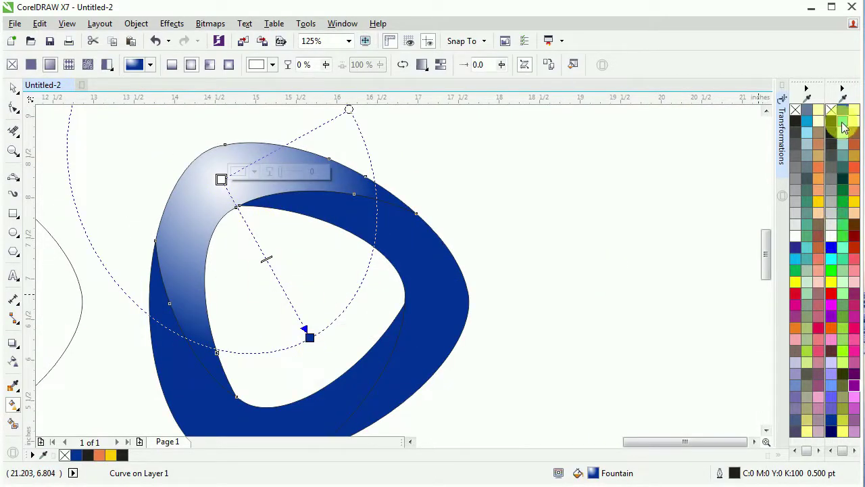
click(832, 259)
click(308, 335)
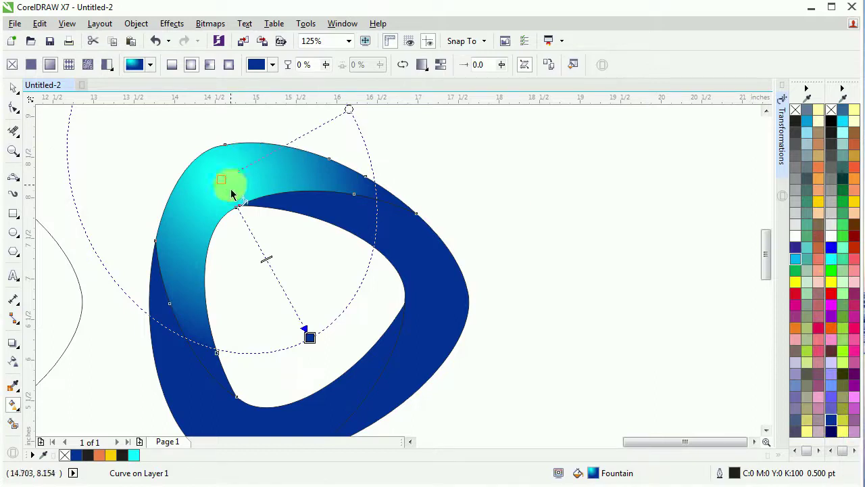
click(221, 179)
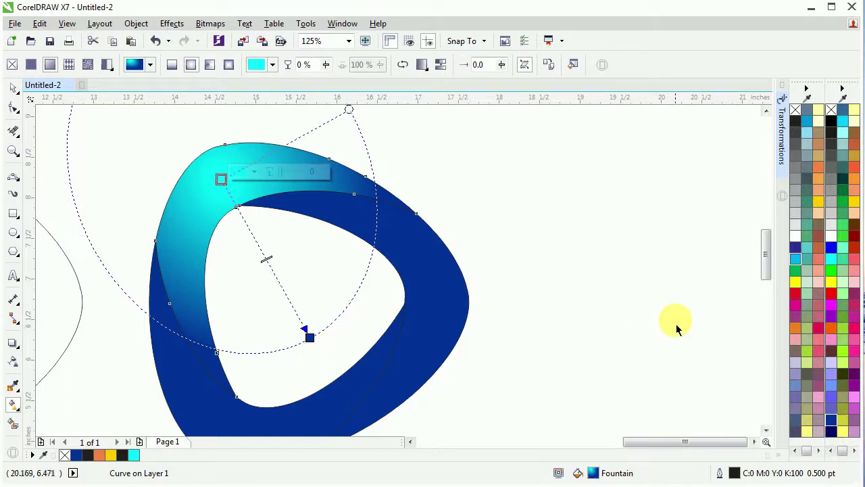
Turn on smooth colour transitions for the cyan-to-blue fountain fill and extend its blue end slightly outwards.
click(440, 65)
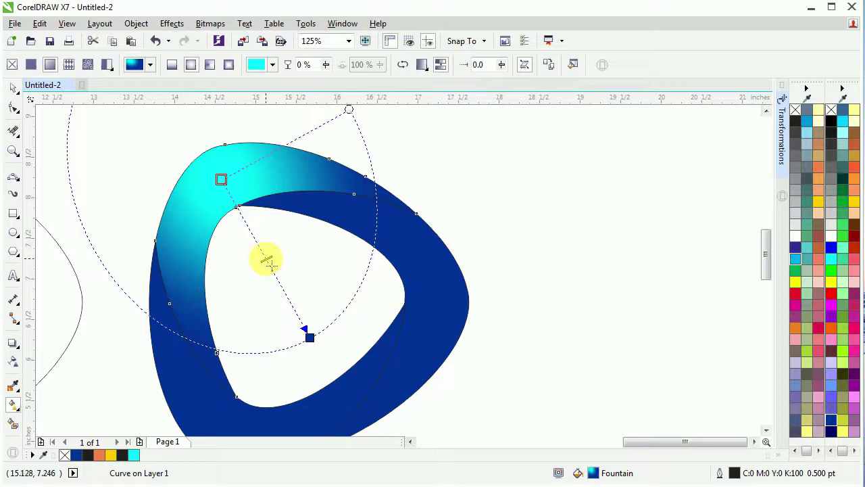
drag(269, 262, 273, 273)
mouse_move(310, 338)
mouse_down()
mouse_move(322, 356)
mouse_move(318, 348)
mouse_up()
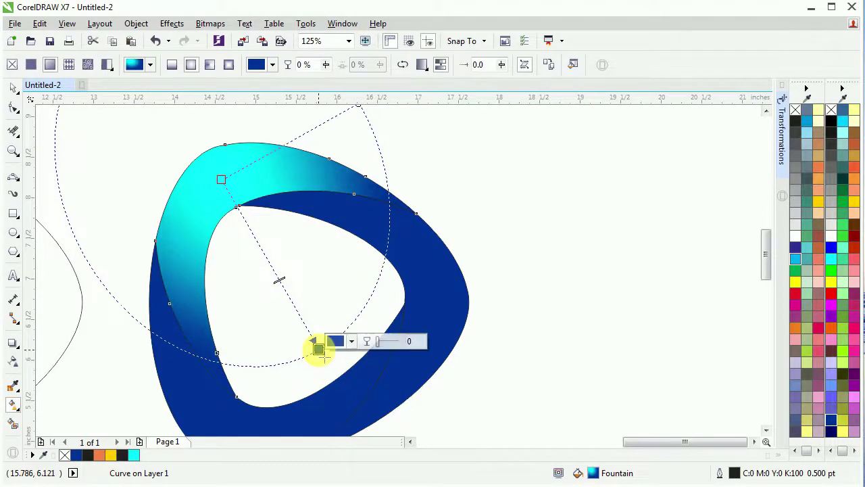
scroll(363, 309, down, 2)
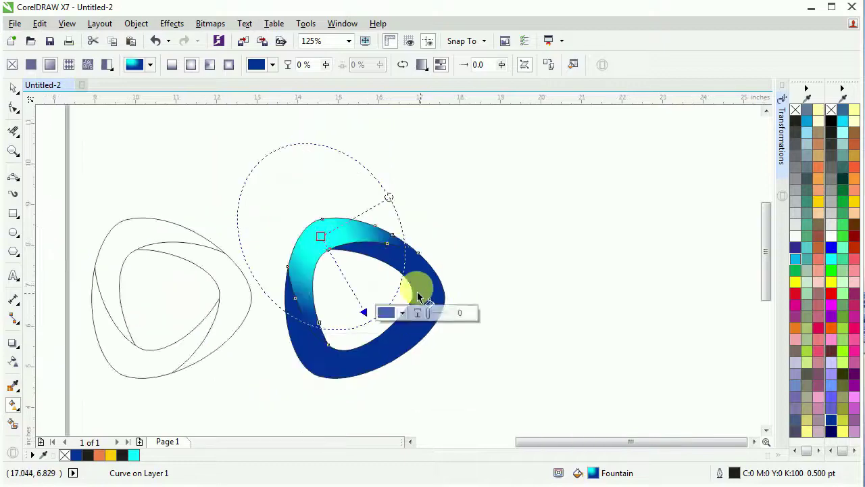
scroll(405, 226, up, 2)
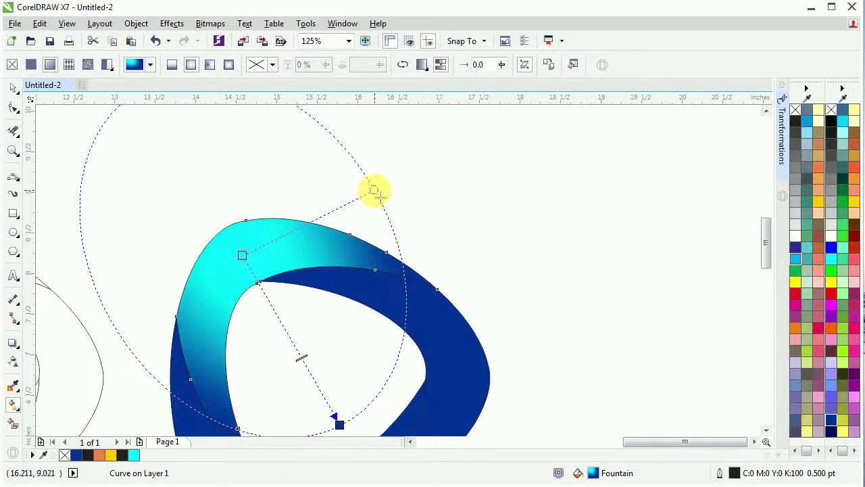
scroll(202, 230, down, 2)
scroll(275, 266, up, 2)
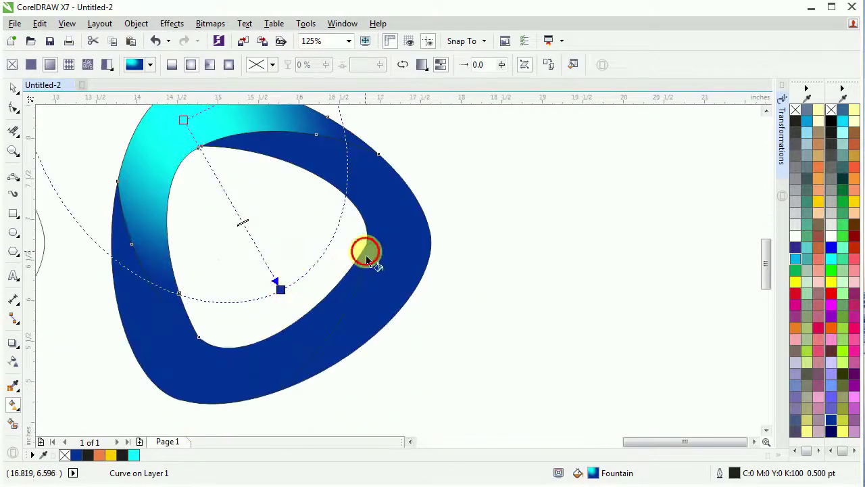
Apply an elliptical white-to-blue fountain fill to the right-hand crescent, centred on its outer bend.
click(406, 238)
drag(404, 235, 227, 266)
click(191, 64)
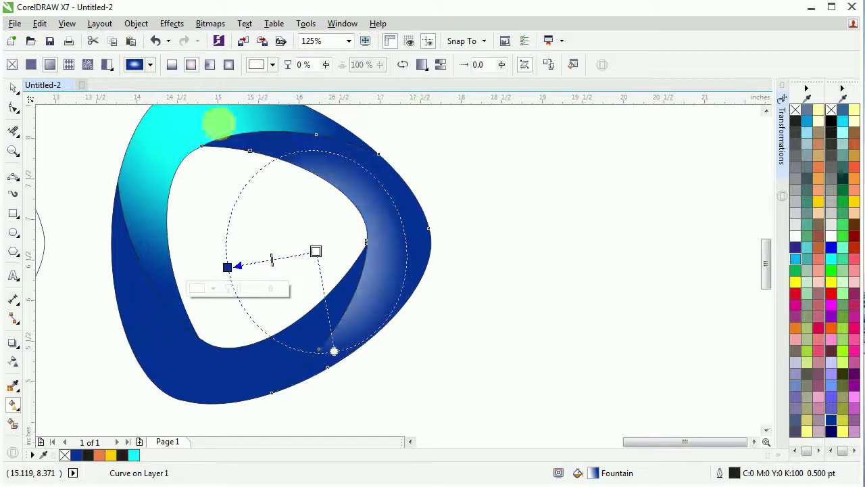
drag(317, 249, 397, 226)
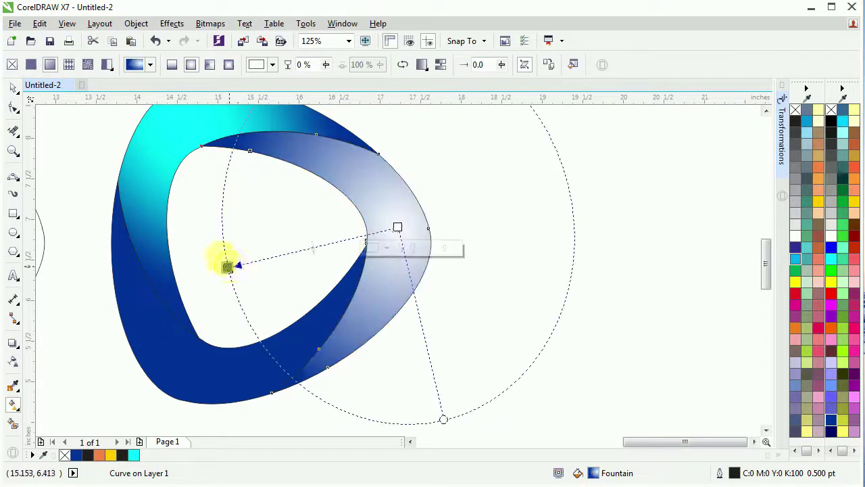
Extend the right-hand crescent's fountain fill to the far side of the opening and flatten its ellipse vertically.
drag(227, 266, 180, 216)
scroll(313, 238, down, 2)
scroll(348, 304, up, 2)
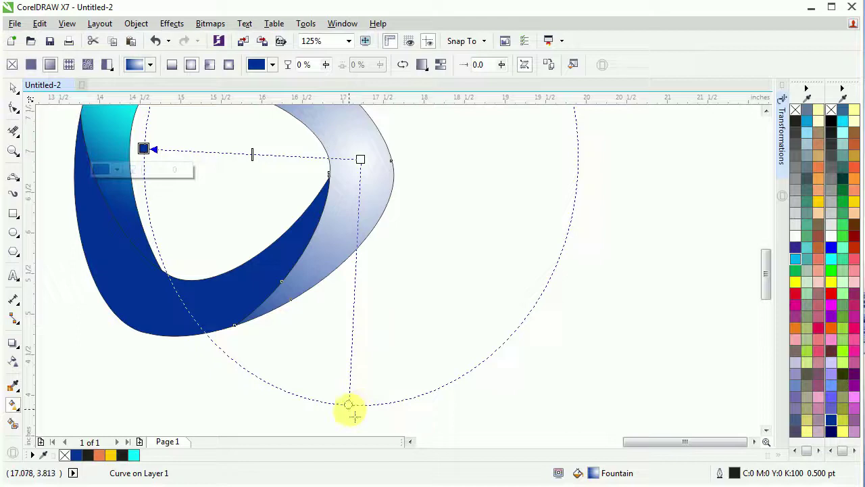
drag(348, 405, 349, 331)
scroll(359, 321, down, 2)
scroll(353, 303, up, 2)
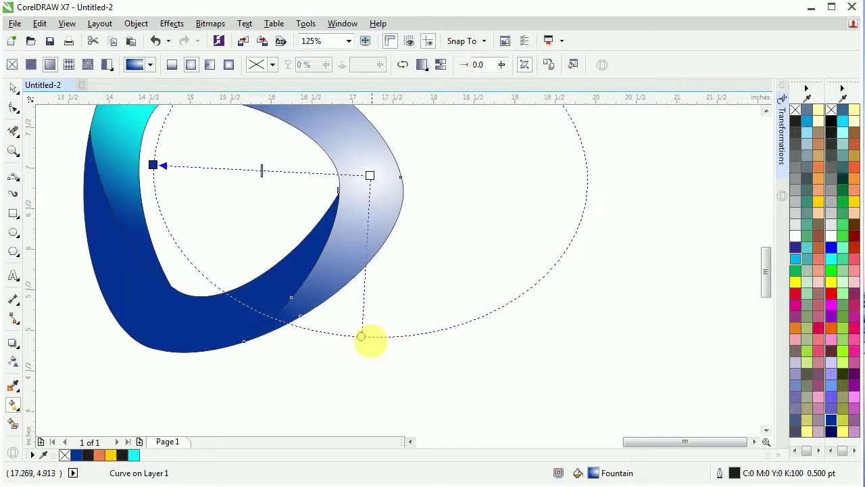
Select the five unfilled outline objects beside the coloured logo and delete them.
key(F4)
key(space)
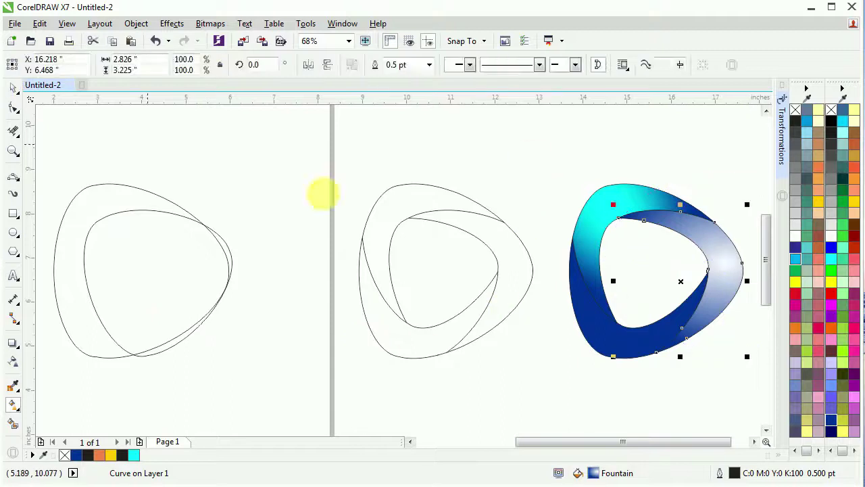
drag(351, 267, 54, 406)
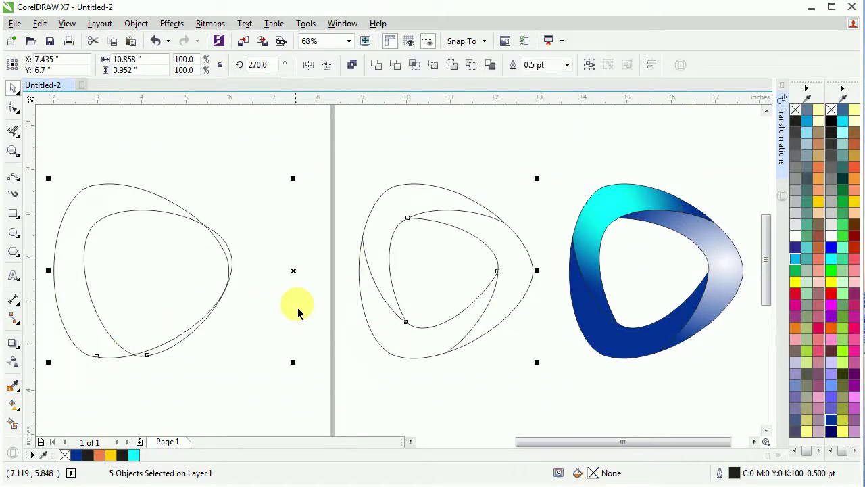
right_click(293, 271)
click(351, 99)
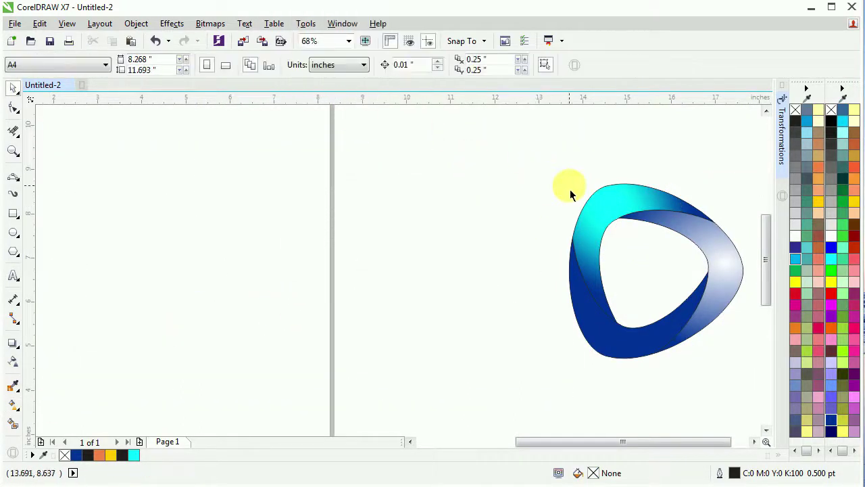
key(F4)
Recolour the right-hand crescent's elliptical fountain fill, with red at its centre and dark red #990000 at its outer end.
click(511, 268)
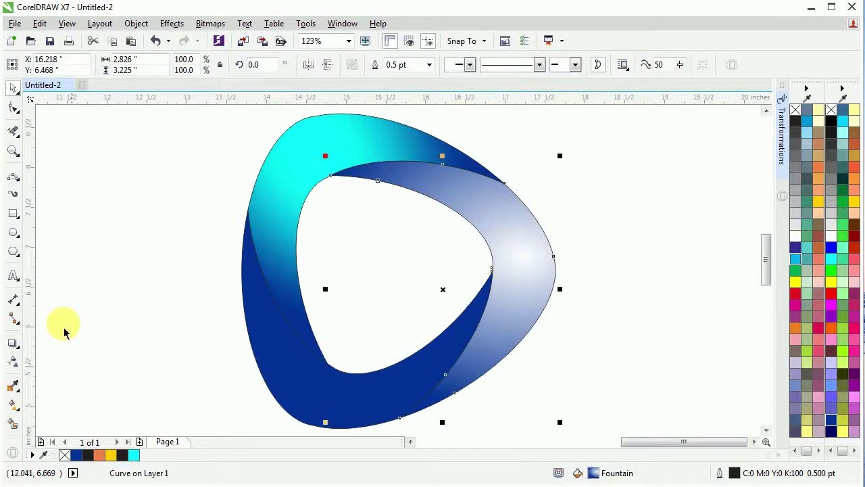
click(13, 406)
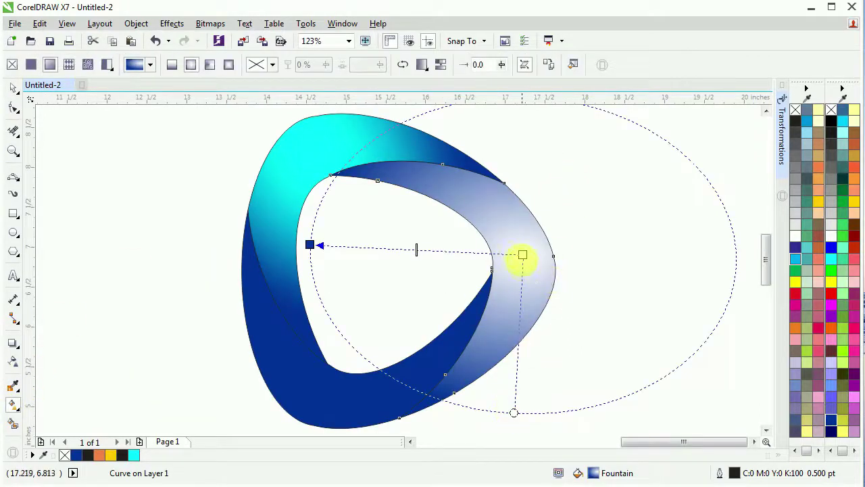
click(522, 255)
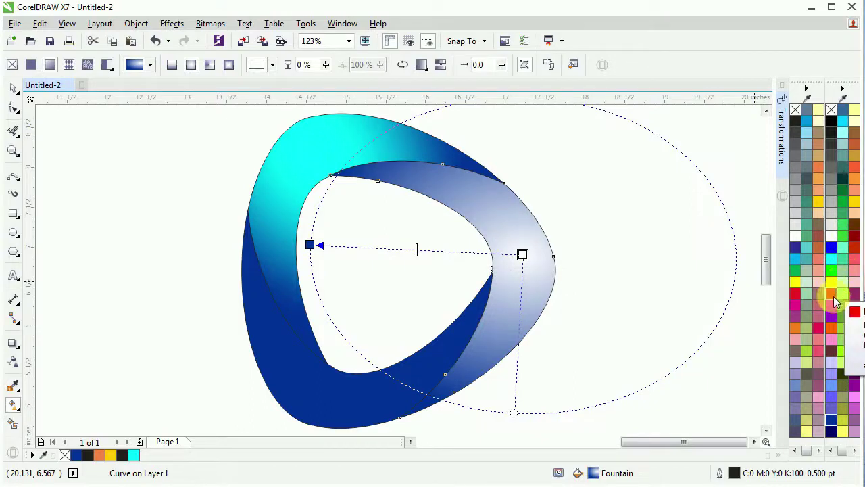
click(835, 299)
click(309, 245)
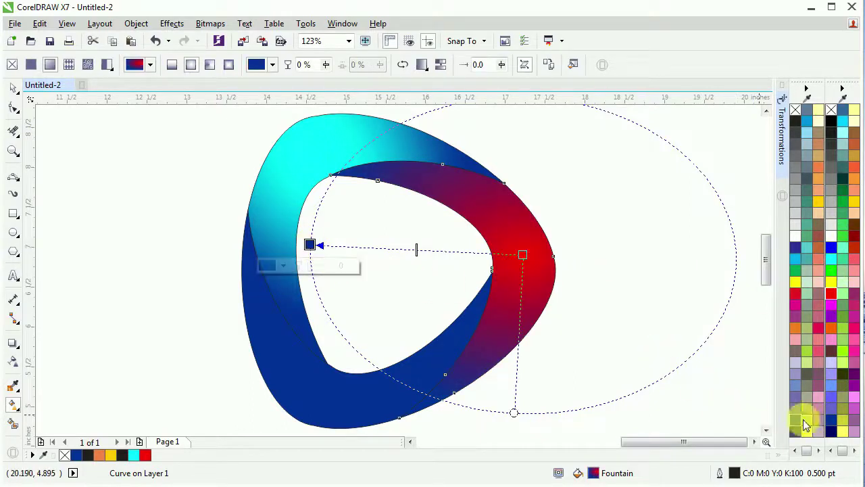
click(851, 331)
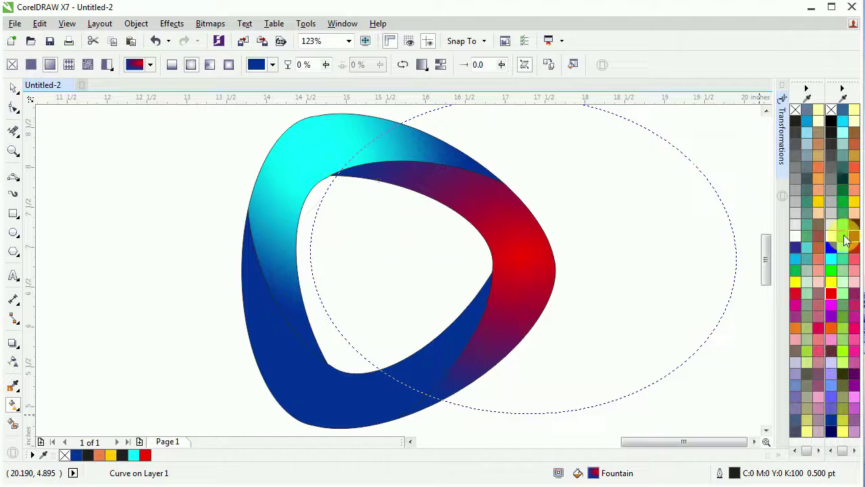
click(845, 238)
Darken the outer end of the red crescent's fountain fill to #750606 and pull its midpoint and end handle slightly inwards.
click(309, 244)
click(283, 265)
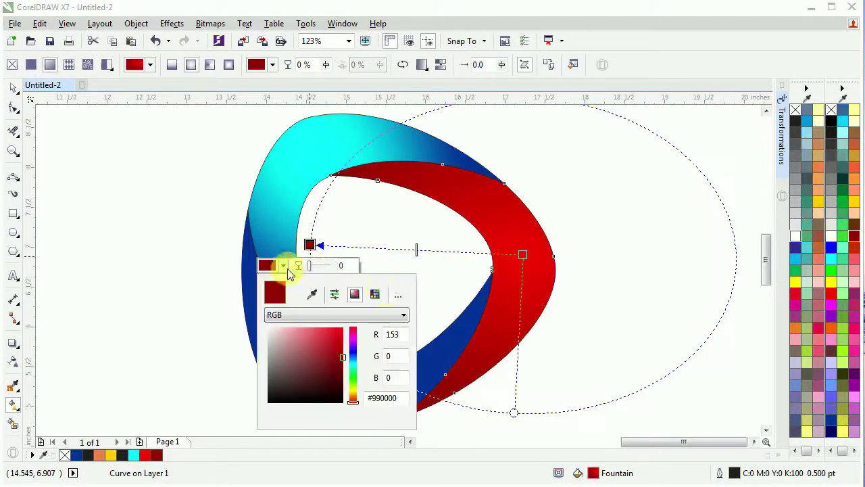
click(341, 368)
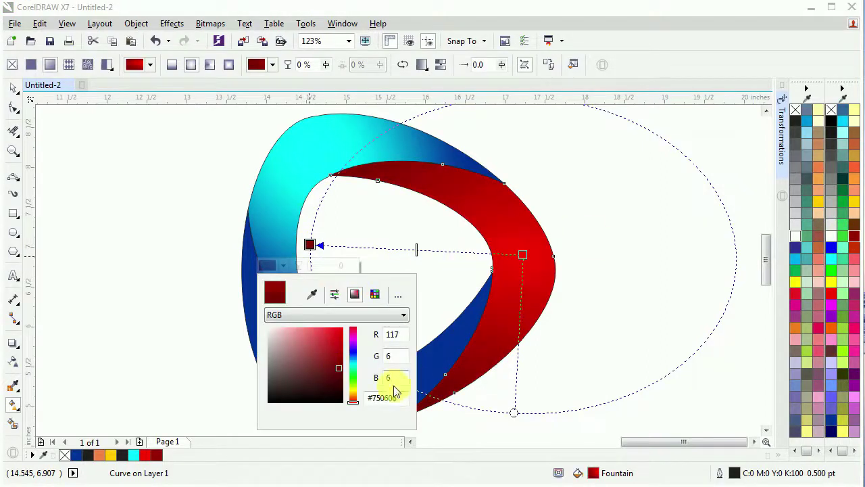
drag(417, 250, 409, 249)
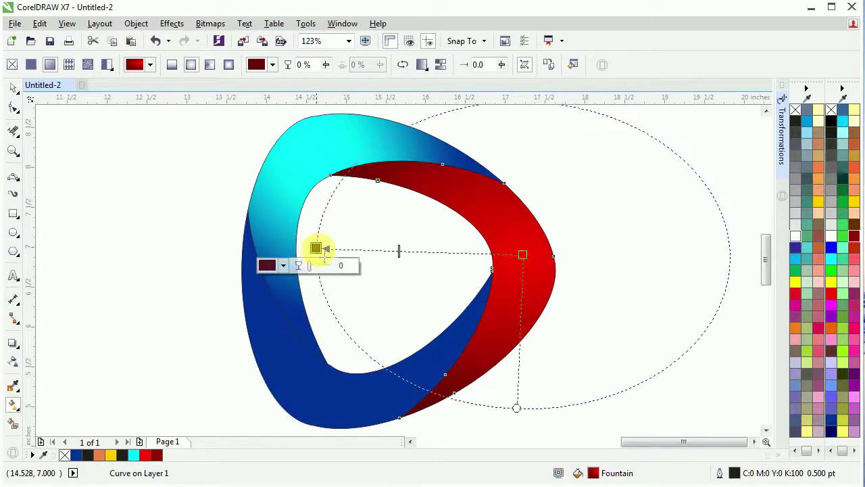
drag(319, 249, 335, 253)
Shorten the cyan crescent's fountain fill by pulling in its blue end, and readjust the width of its ellipse.
click(300, 174)
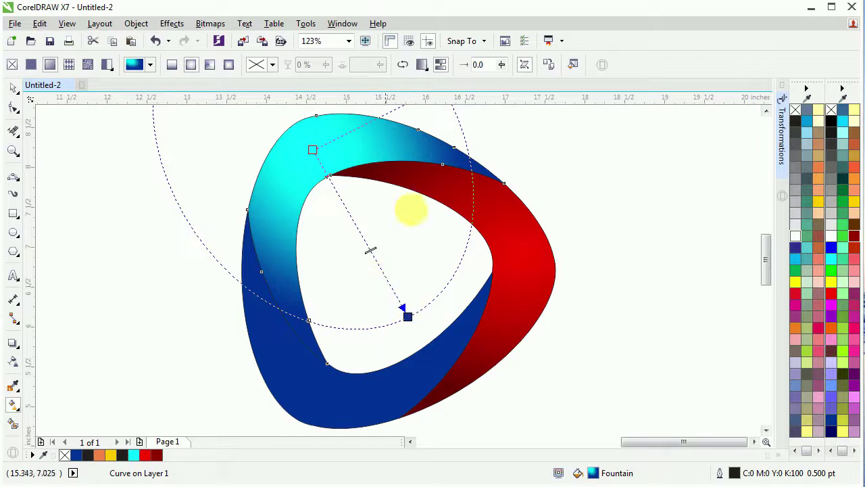
click(409, 317)
scroll(440, 247, down, 2)
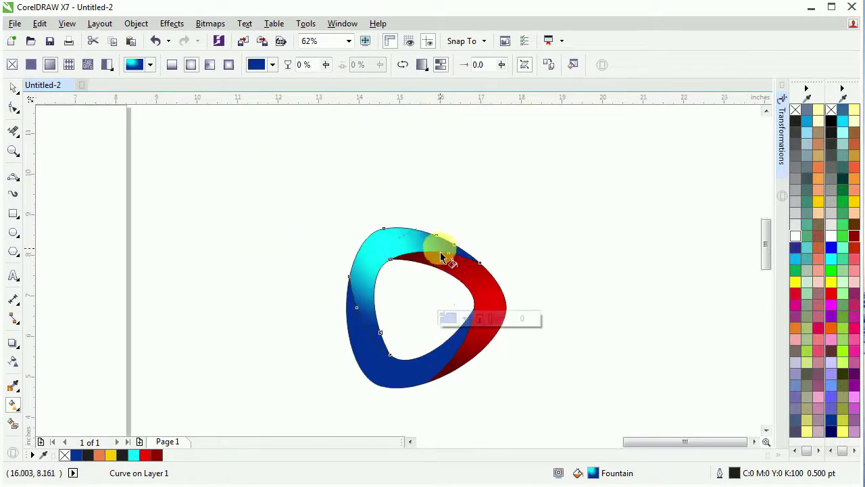
scroll(451, 177, up, 2)
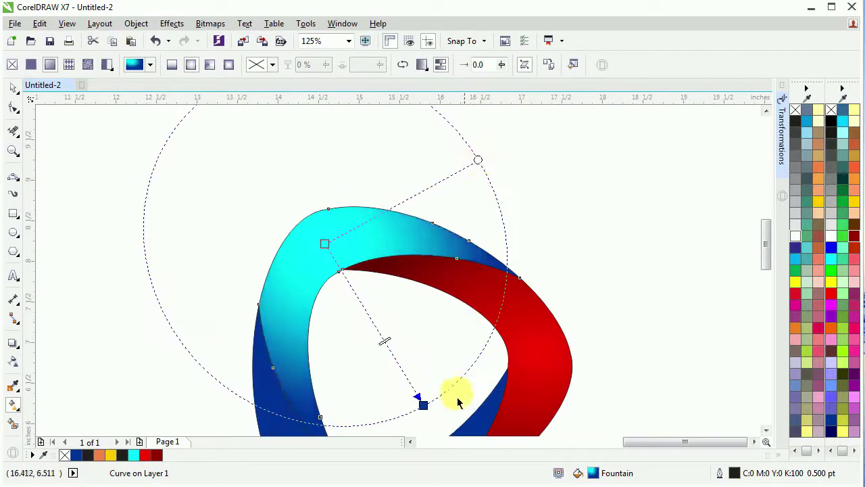
drag(422, 402, 408, 384)
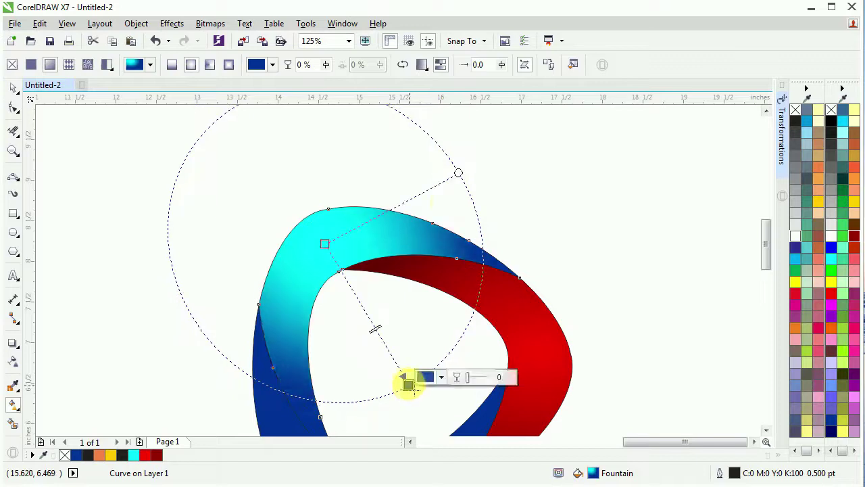
click(457, 174)
drag(472, 168, 473, 168)
drag(407, 385, 409, 398)
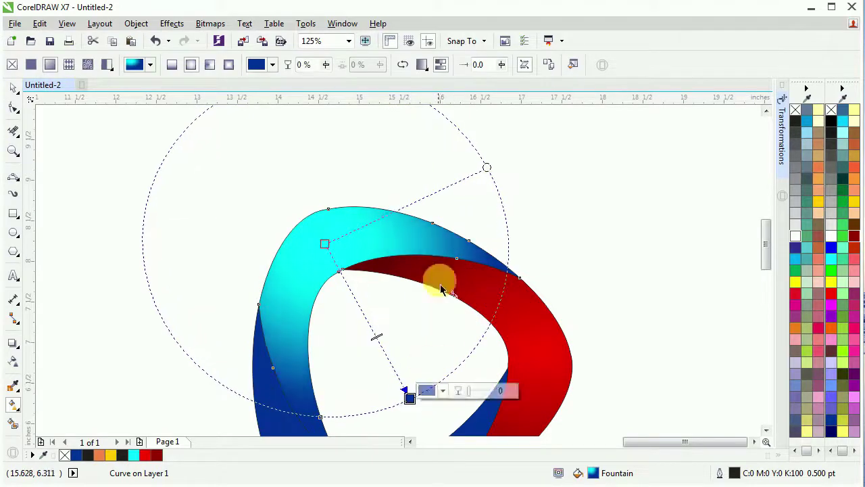
drag(486, 167, 477, 172)
click(549, 204)
Apply an elliptical white-to-blue fountain fill to the solid blue crescent, centred on its lower bend.
scroll(415, 182, down, 1)
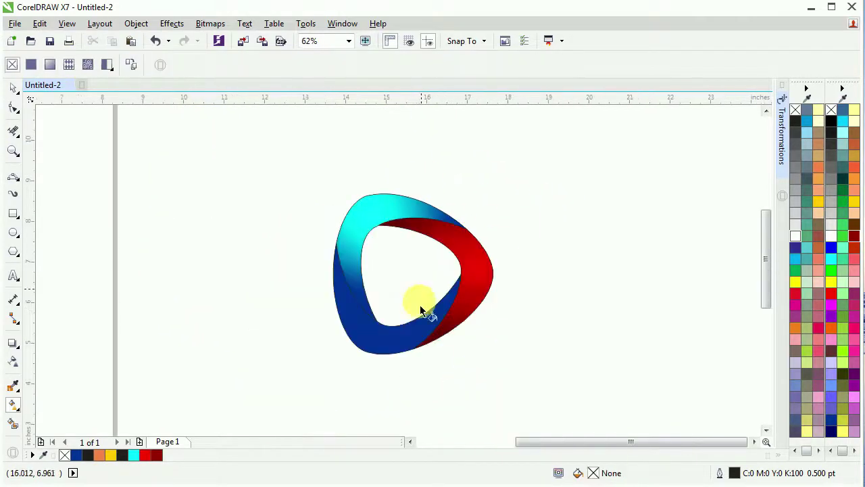
scroll(420, 304, up, 1)
click(348, 380)
drag(312, 379, 429, 253)
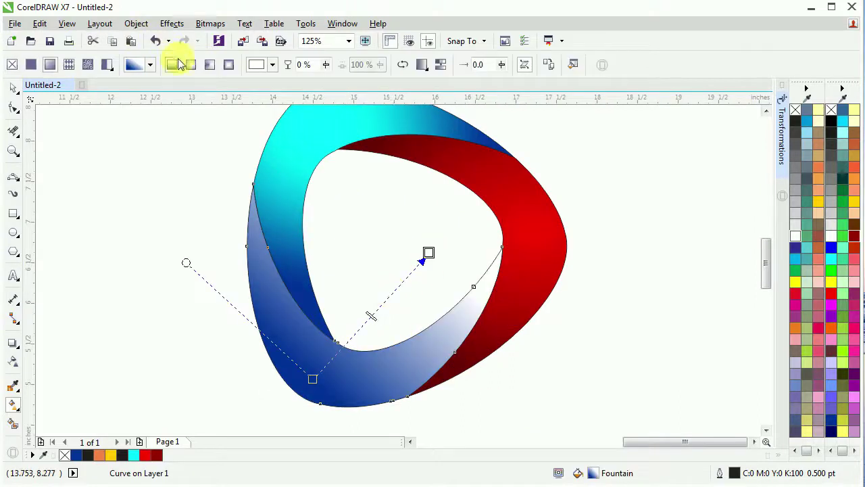
click(371, 323)
drag(370, 326, 322, 378)
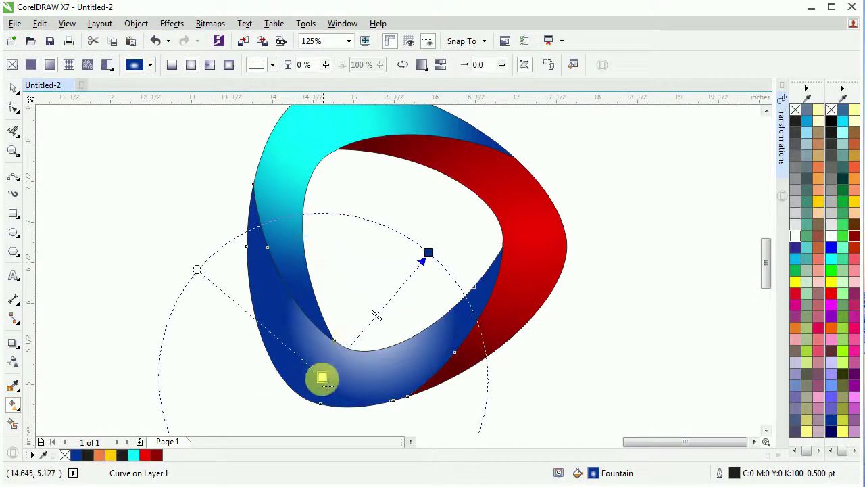
Extend the lower crescent's blue fill end further across the opening and adjust the width of its ellipse.
drag(428, 252, 435, 230)
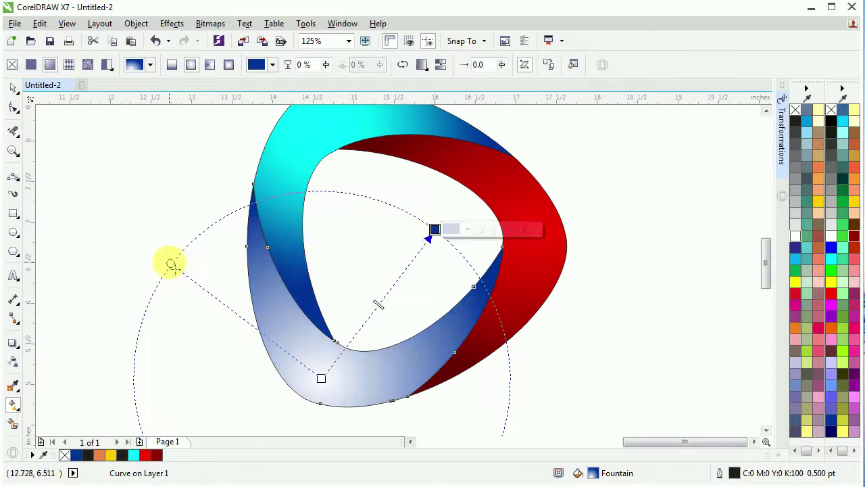
drag(170, 263, 189, 275)
drag(437, 230, 439, 224)
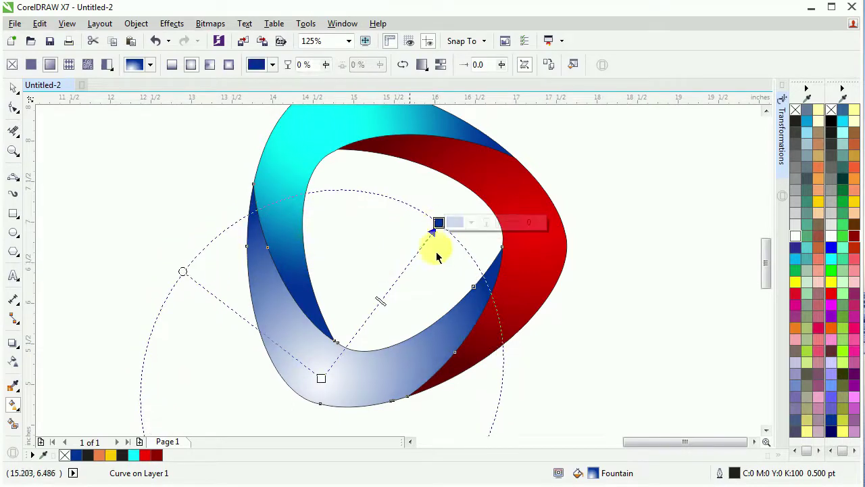
Recolour the lower crescent's fountain fill, with yellow at its centre and golden yellow #FFCC00 at its outer end.
click(321, 377)
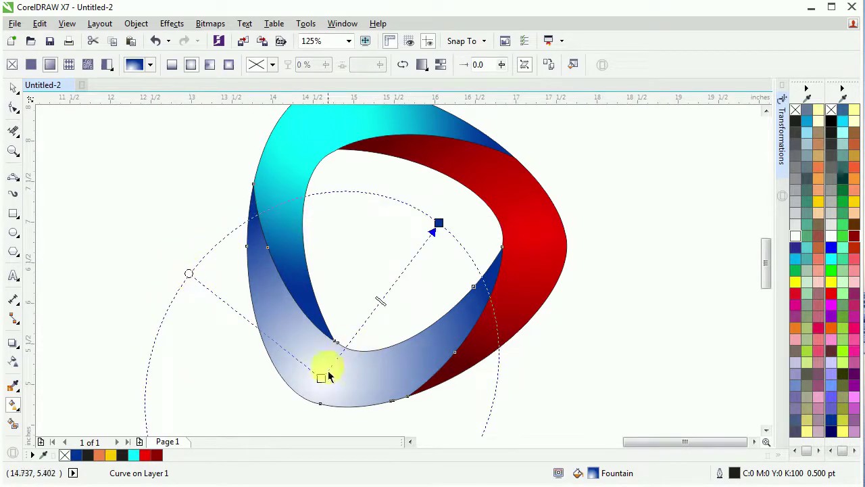
click(835, 284)
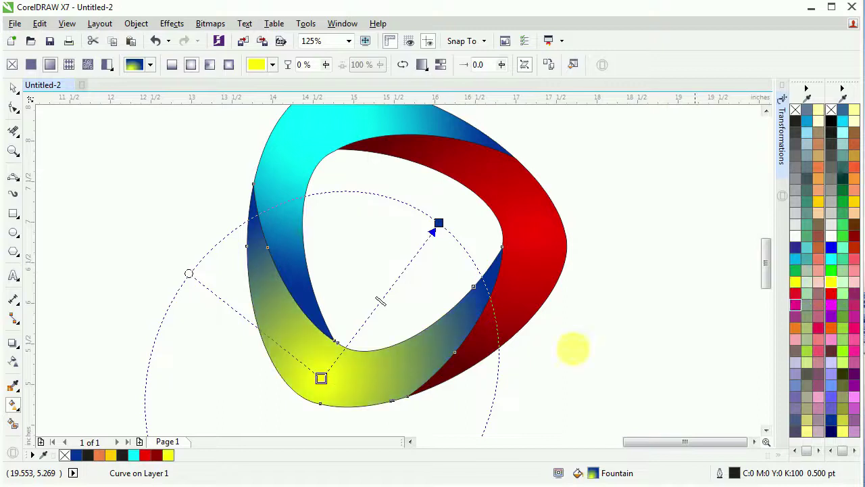
click(439, 223)
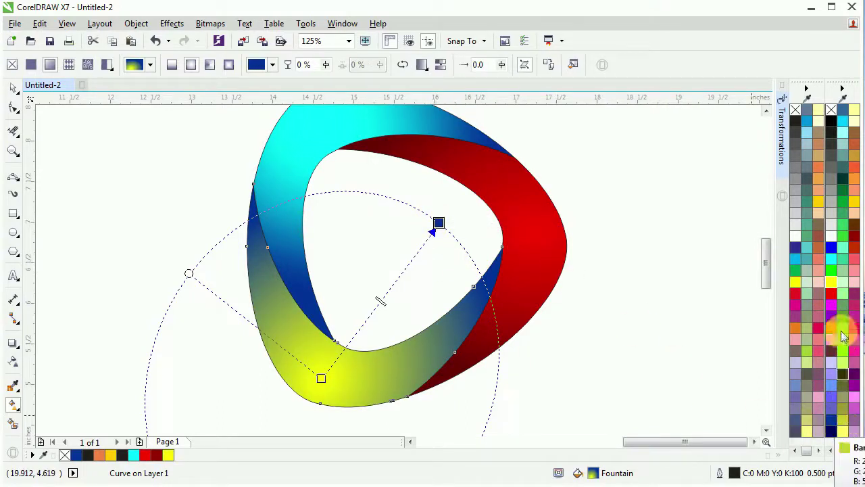
click(854, 203)
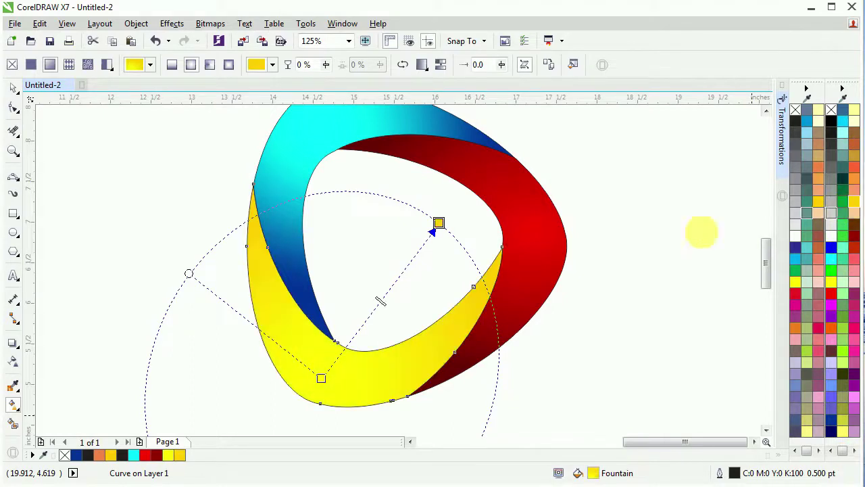
Darken the outer end of the yellow crescent's fountain fill to the olive gold #A18208.
click(439, 223)
click(460, 225)
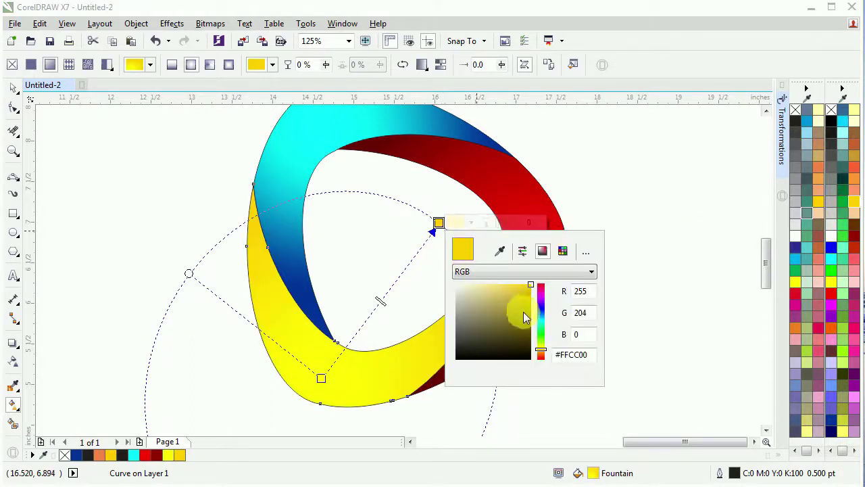
click(527, 326)
drag(535, 324, 529, 318)
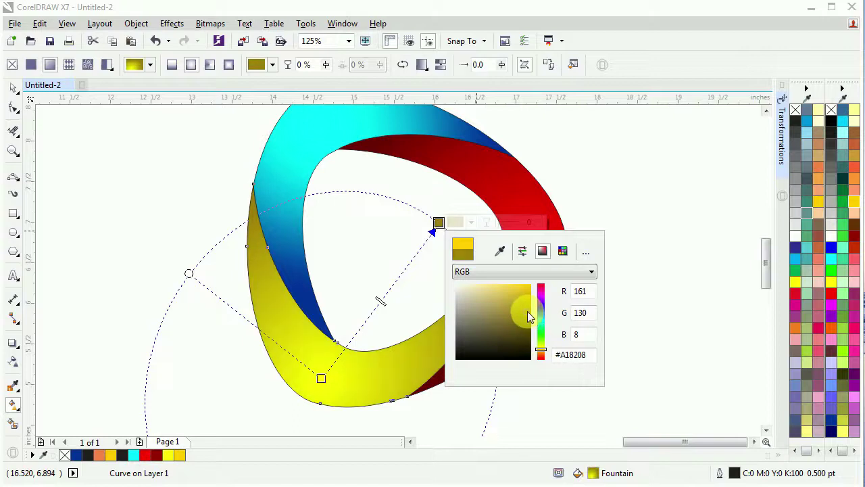
Extend the yellow fountain fill's dark end outwards, refit its ellipse width and turn on smooth colour transitions.
click(381, 303)
drag(439, 224, 442, 203)
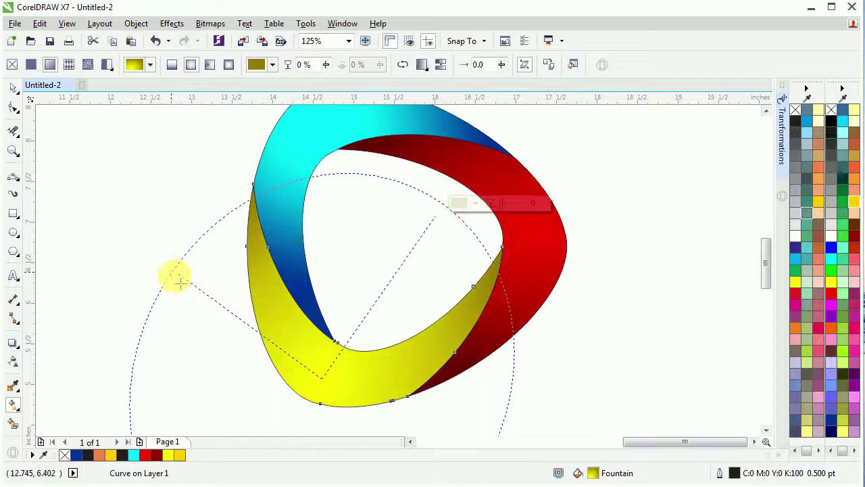
drag(181, 281, 195, 291)
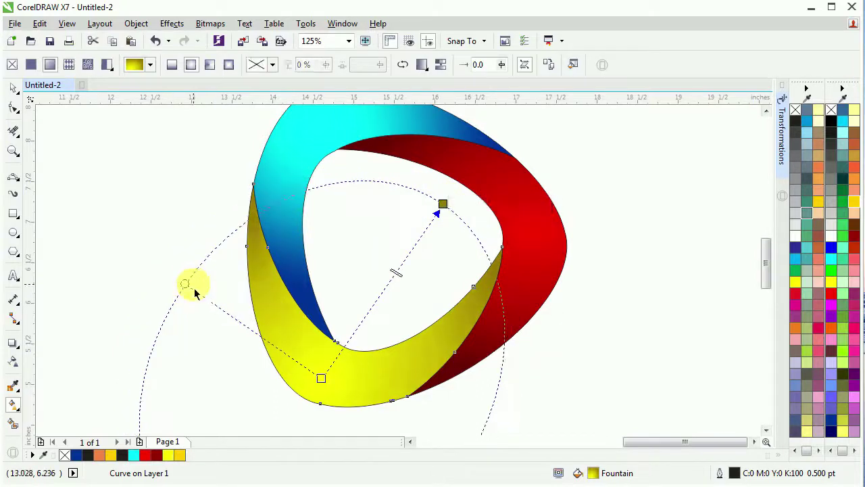
click(438, 65)
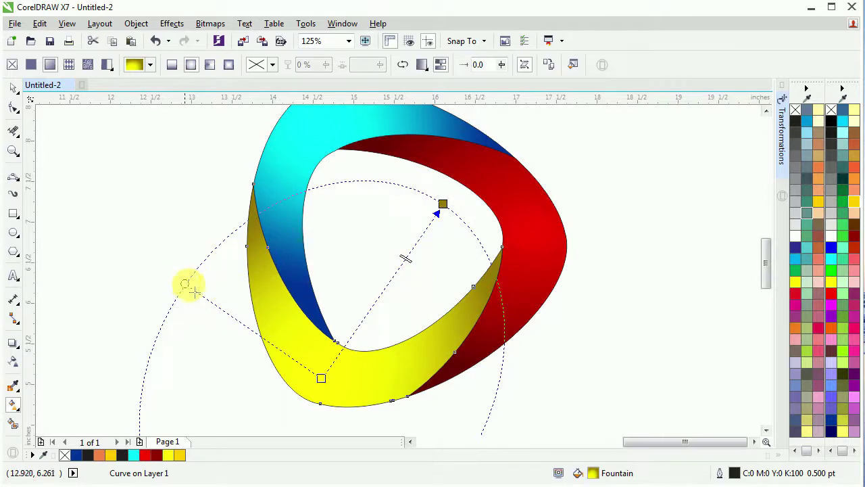
Select all three crescents together and remove their outlines.
click(551, 181)
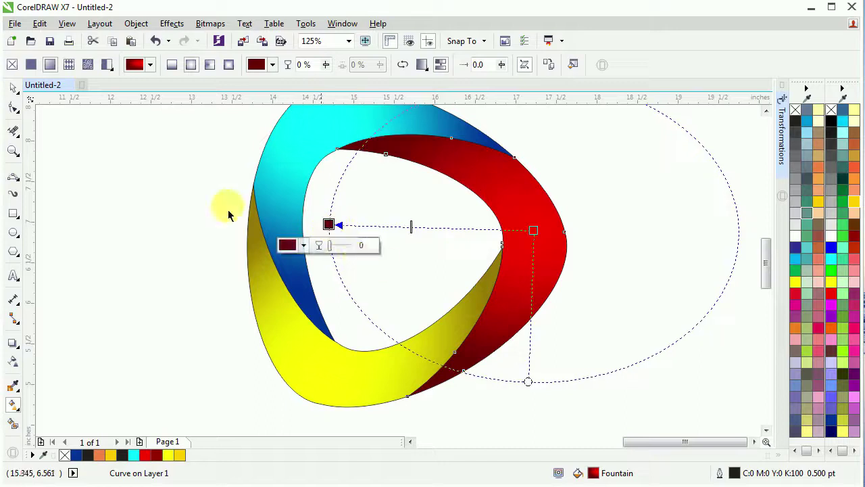
click(13, 88)
click(438, 277)
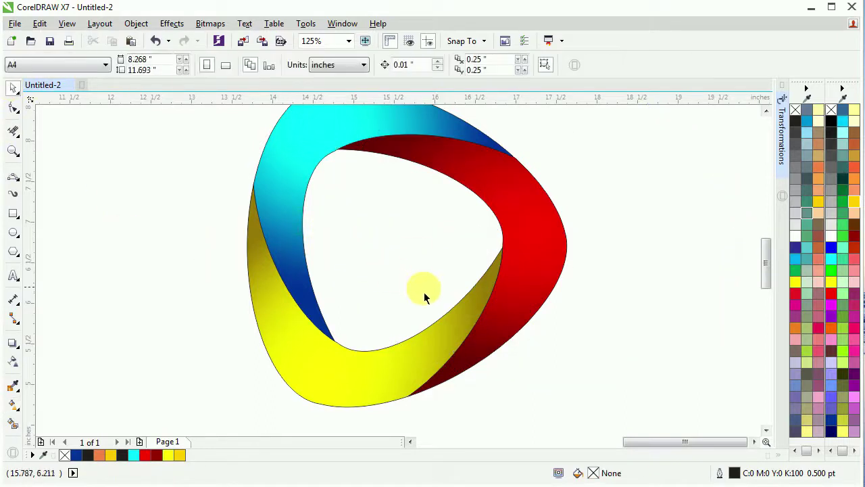
key(F4)
click(538, 235)
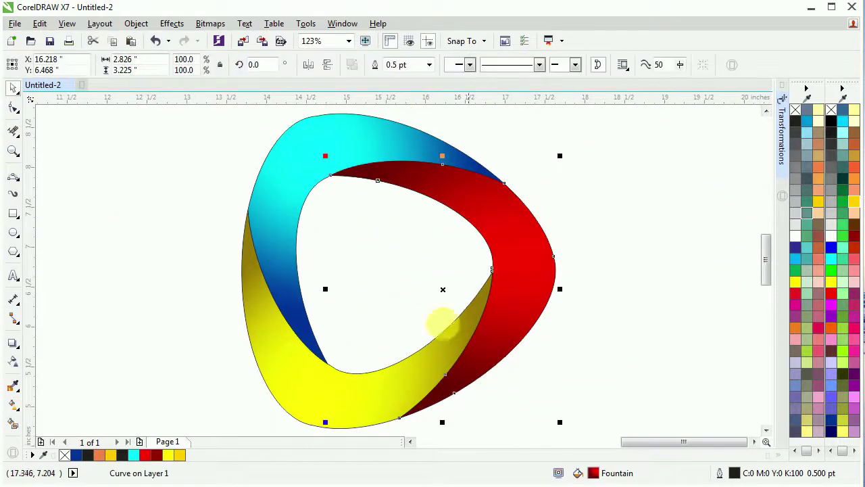
shift+click(412, 378)
shift+click(321, 166)
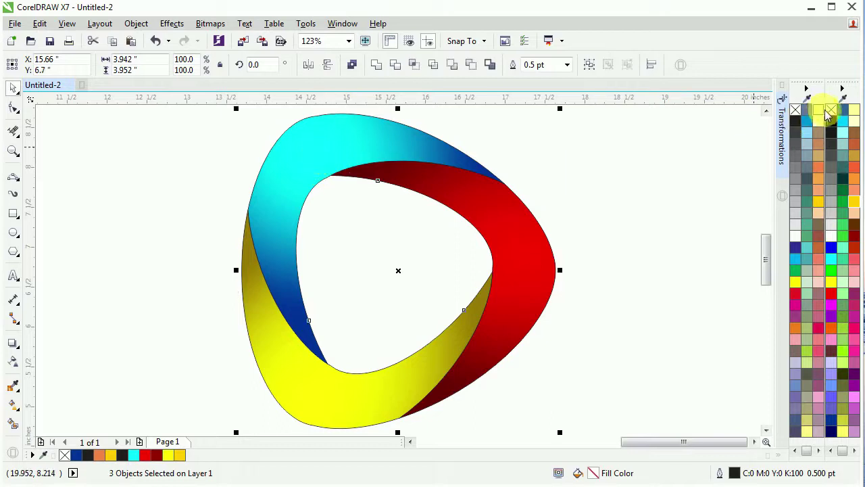
right_click(829, 111)
click(177, 214)
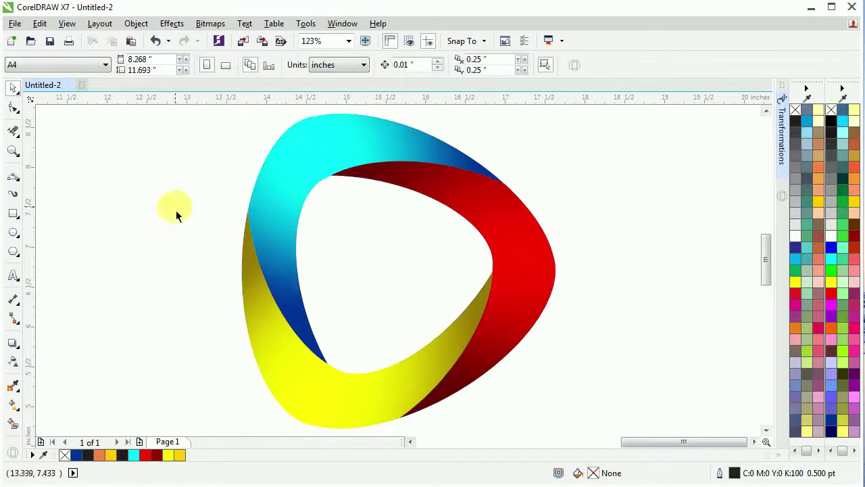
Draw an ellipse about 1.34 by 1.21 inches over the cyan crescent's bend and Smart Fill their overlap in blue #003399.
click(13, 232)
drag(368, 115, 268, 218)
drag(343, 204, 341, 201)
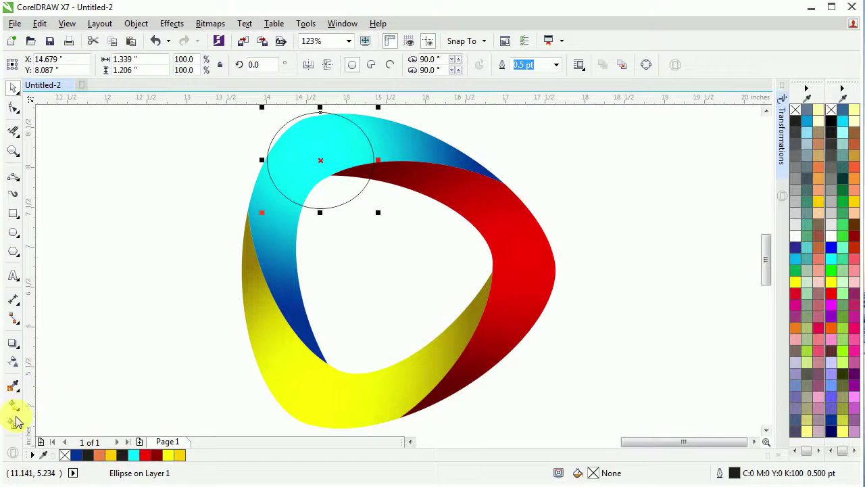
click(14, 421)
click(308, 181)
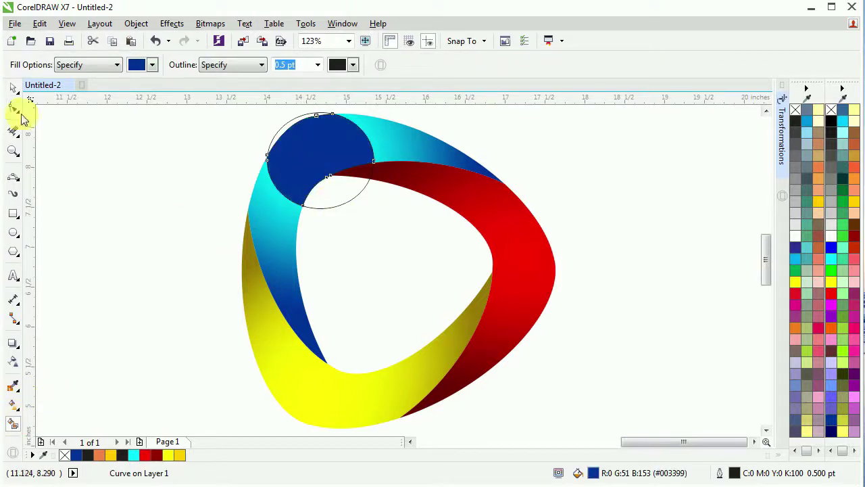
Move the ellipse over the red crescent's bend and Smart Fill their overlap in blue #003399.
click(12, 87)
drag(341, 193, 535, 308)
click(13, 424)
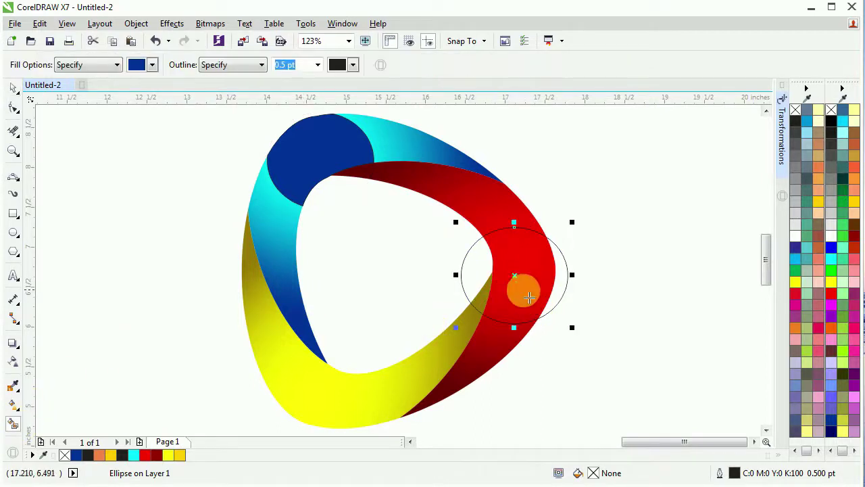
click(521, 292)
Move the ellipse onto the yellow crescent's bend and Smart Fill the area they share in blue #003399.
click(13, 90)
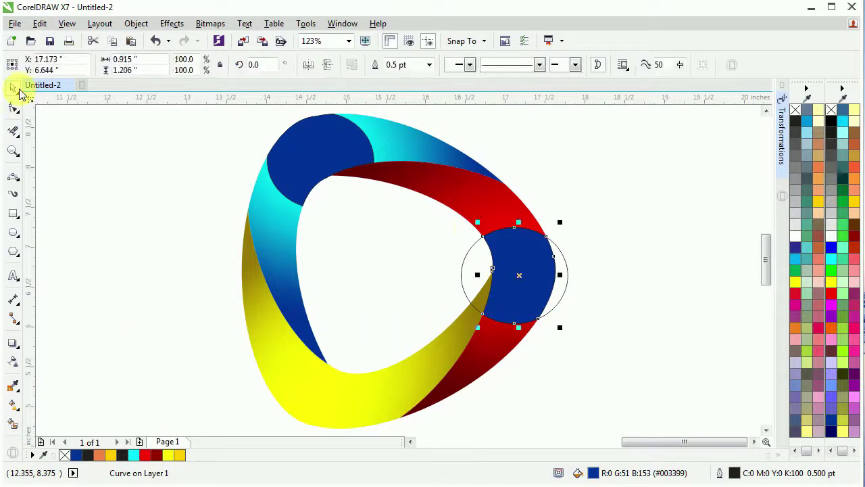
drag(475, 276, 300, 404)
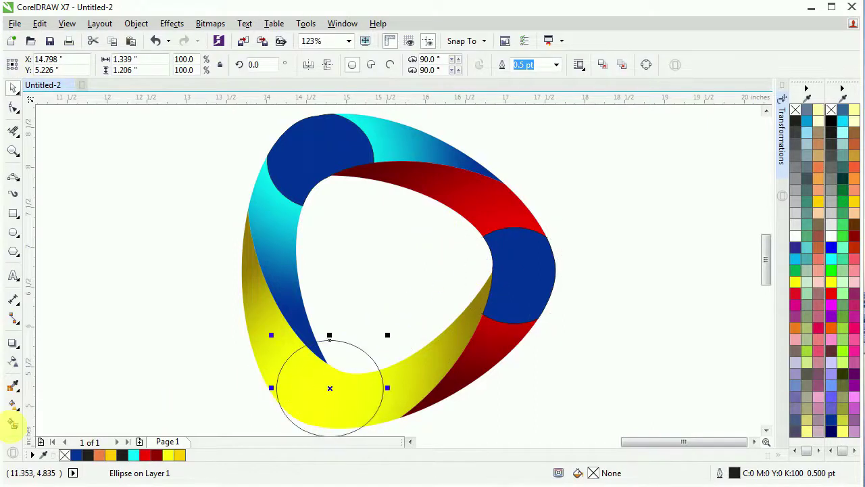
click(14, 424)
click(330, 404)
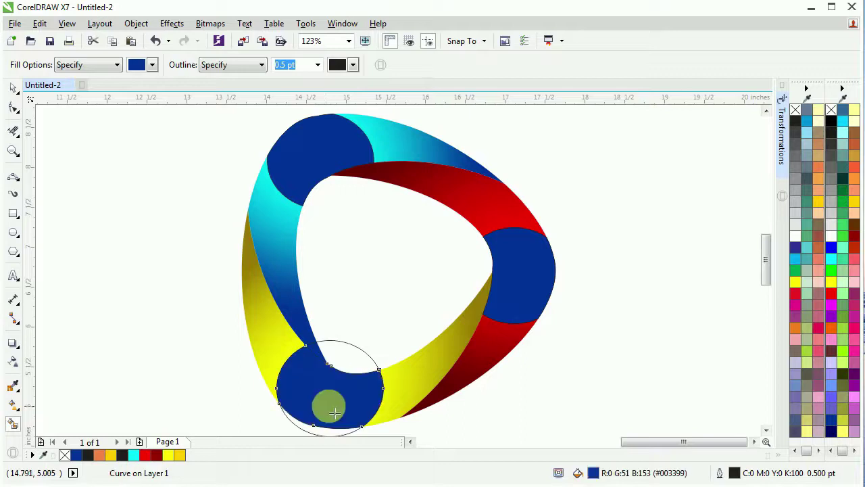
Delete the helper ellipse around the yellow crescent's bend.
click(14, 89)
click(360, 358)
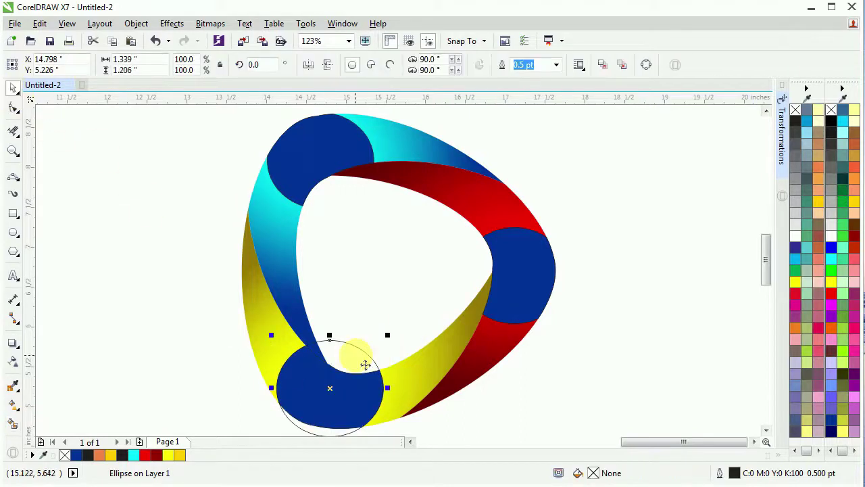
key(Delete)
Select the three blue overlap shapes at the bends together and fill them with white.
click(510, 272)
shift+click(346, 398)
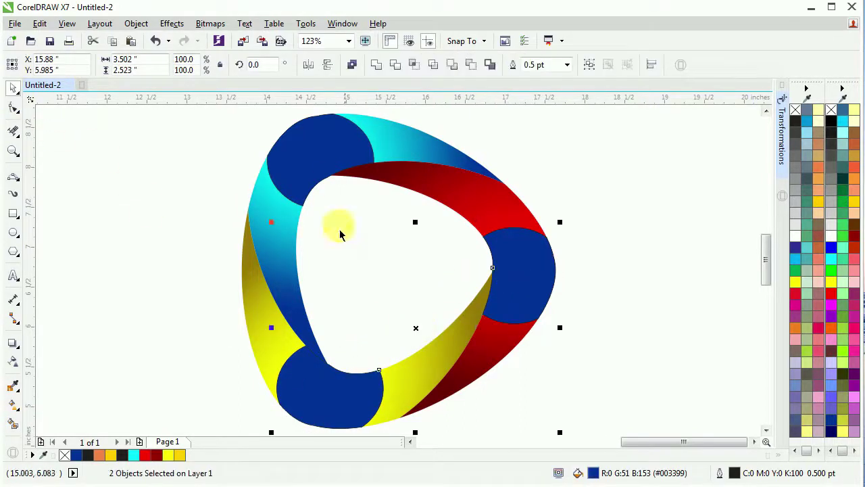
shift+click(330, 169)
click(795, 234)
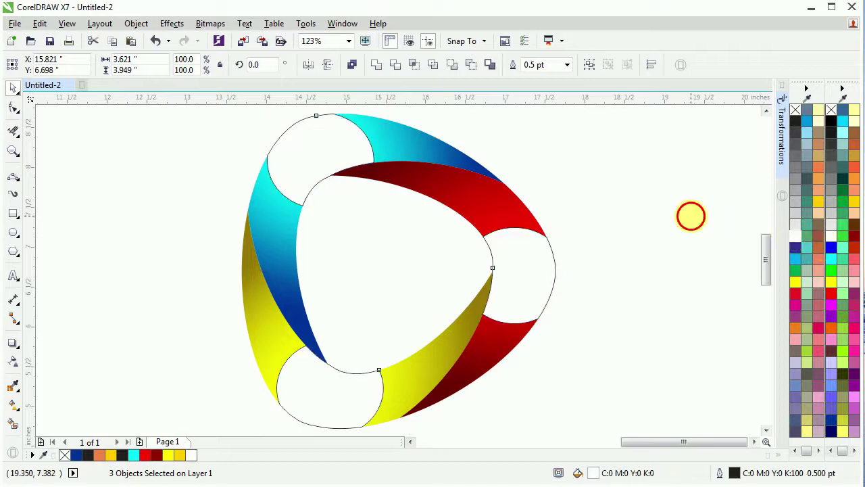
click(689, 214)
Remove the outline of the white overlap shape on the cyan crescent's bend.
click(307, 157)
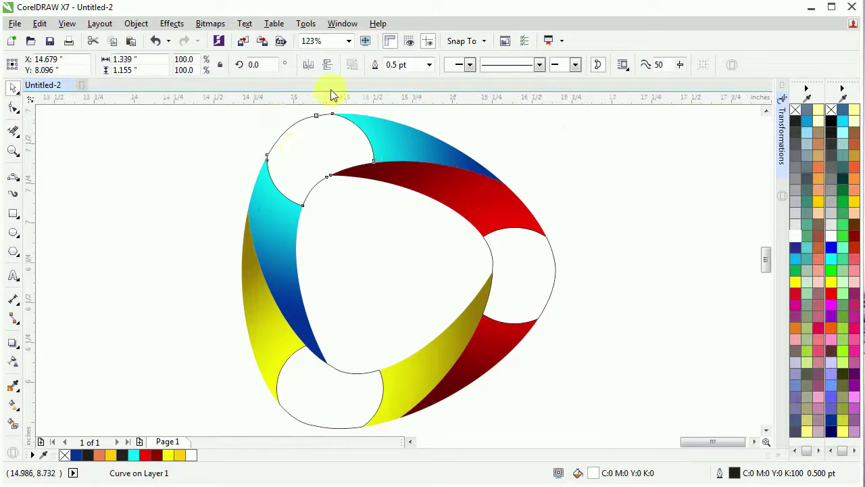
scroll(400, 322, up, 2)
scroll(338, 143, down, 2)
scroll(327, 142, up, 2)
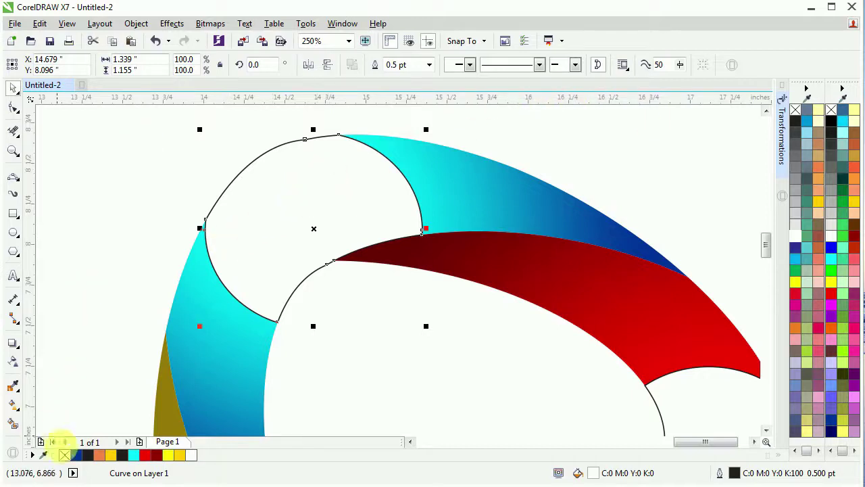
right_click(64, 456)
Apply a linear fountain transparency to the cyan bend's white shape, fading from its upper outer edge toward its lower inner edge.
click(13, 365)
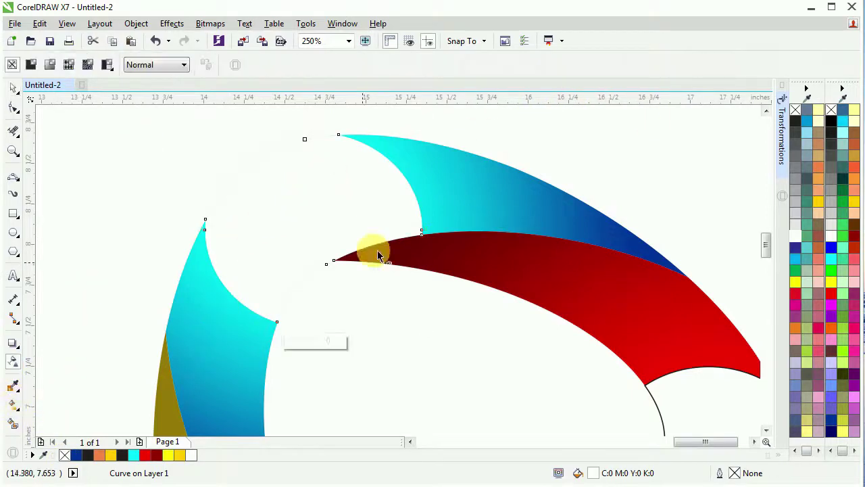
drag(409, 161, 289, 233)
drag(246, 262, 411, 155)
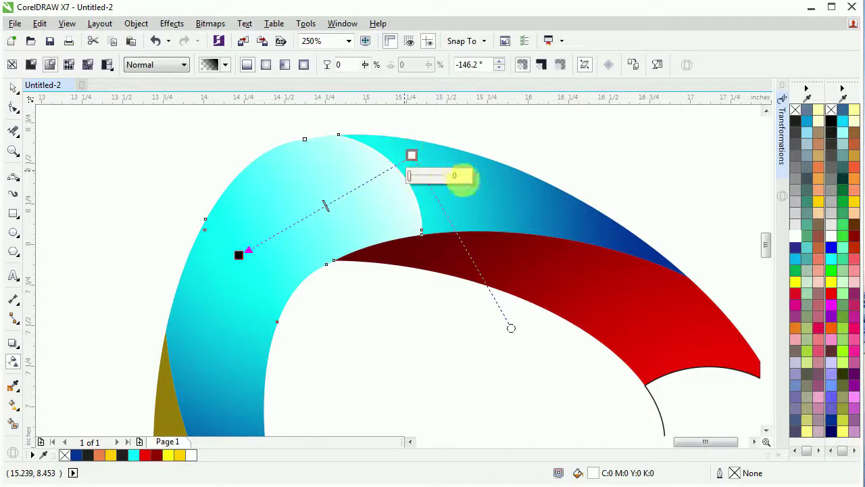
Set the cyan bend highlight's start transparency to 20% and its end transparency to 80%.
drag(463, 177, 441, 177)
text(20)
key(Return)
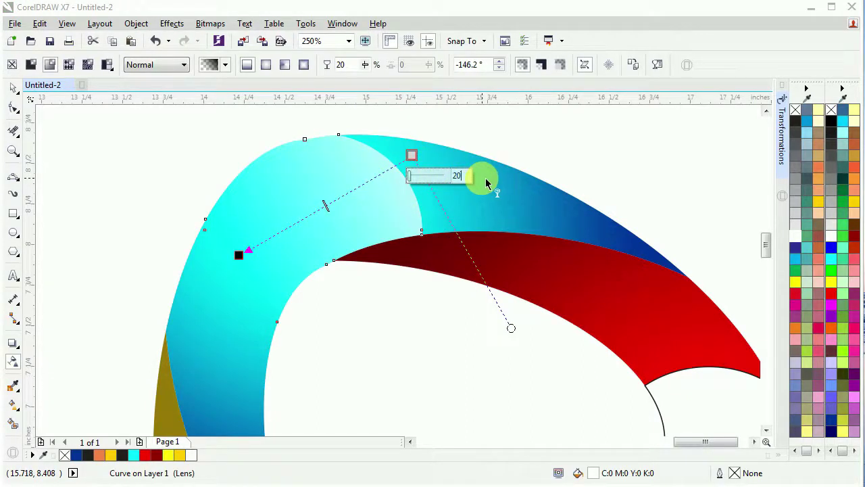
click(239, 255)
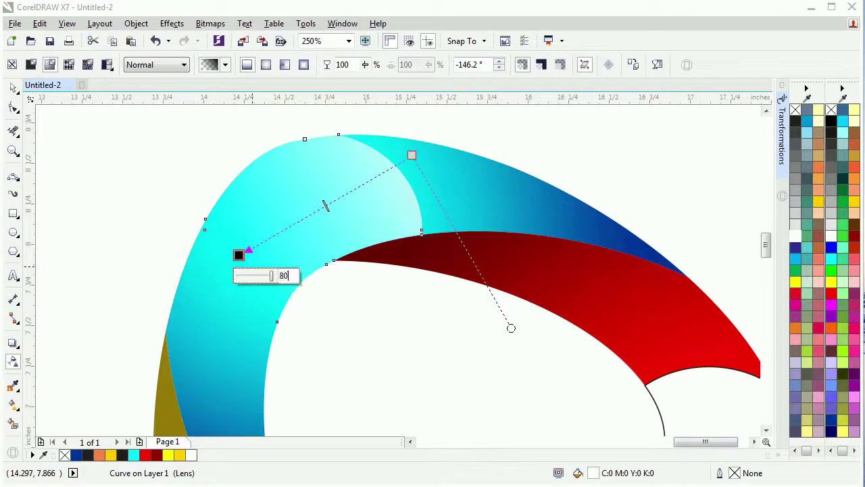
key(Return)
Shift the start of the cyan bend highlight's transparency slightly outward and raise the end transparency to 83%.
mouse_move(411, 155)
mouse_down()
mouse_move(408, 139)
mouse_move(400, 144)
mouse_up()
click(238, 255)
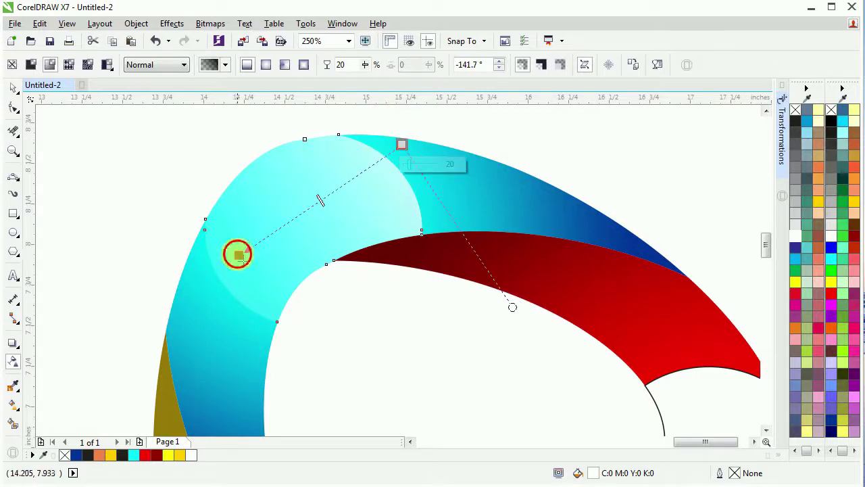
drag(238, 255, 277, 273)
click(13, 88)
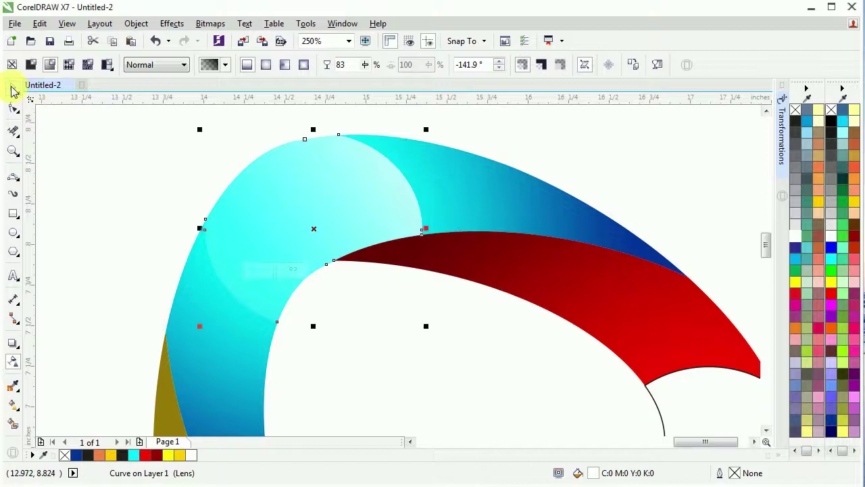
click(116, 173)
Apply a linear fountain transparency to the red bend's white shape, fading upward from its lower edge, and fine-tune both ends.
scroll(115, 174, down, 2)
click(417, 353)
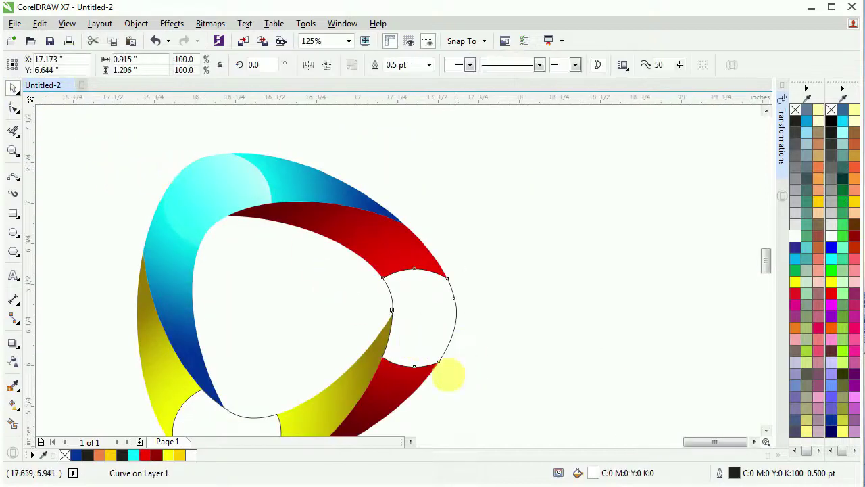
scroll(406, 359, up, 2)
click(13, 360)
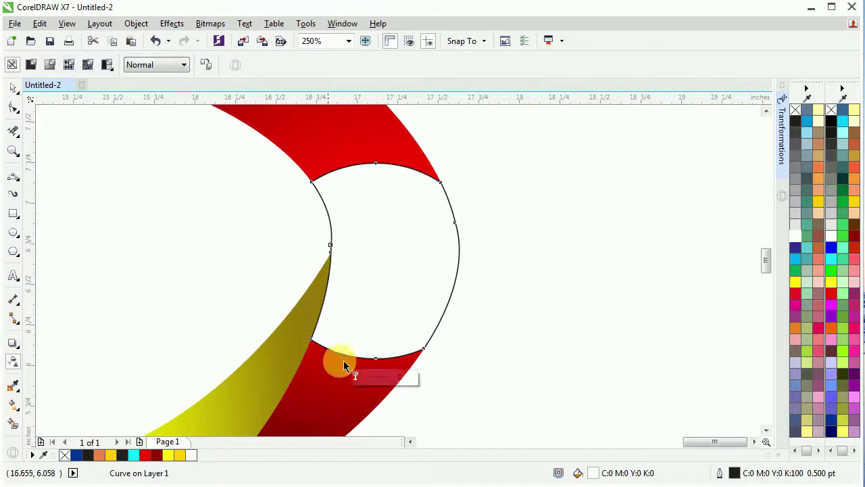
drag(367, 350, 411, 159)
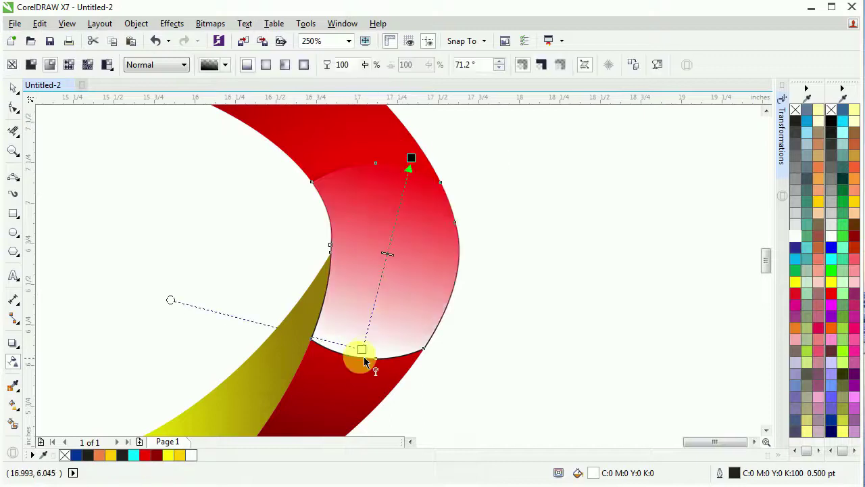
drag(365, 358, 365, 365)
drag(410, 158, 396, 164)
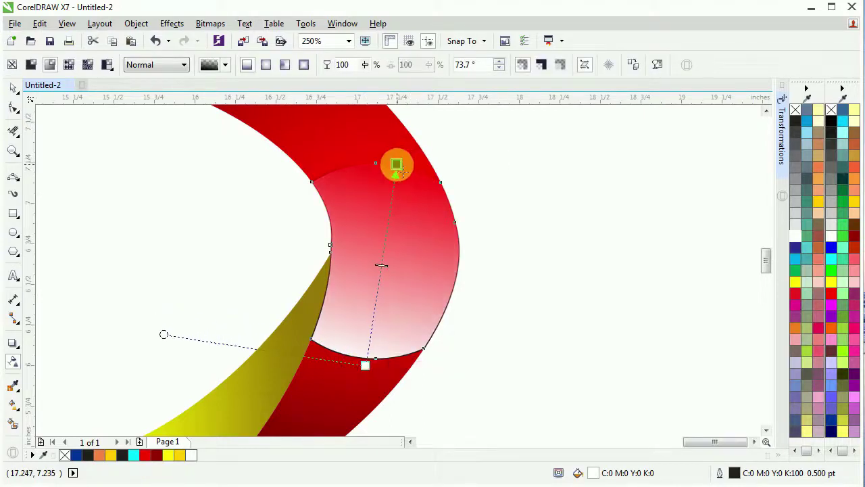
Set the red bend highlight's end transparency to 87% and start transparency to 20%, moving the start slightly below the shape.
drag(461, 167, 458, 166)
click(366, 366)
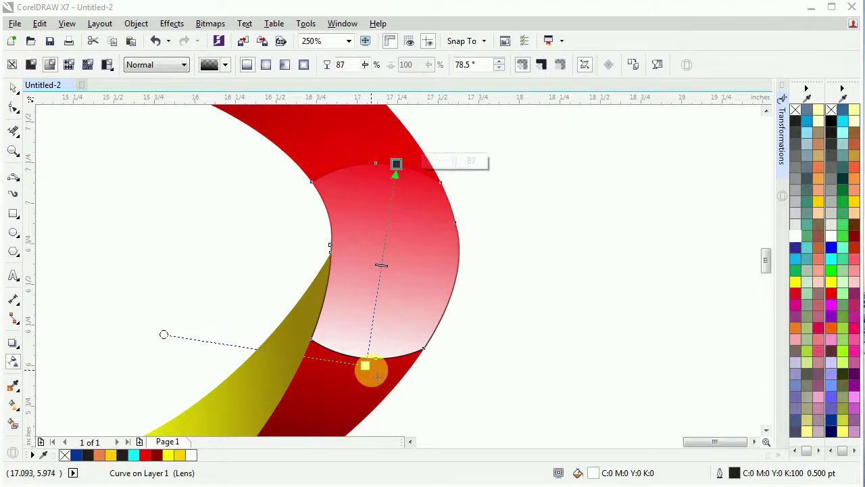
drag(393, 364, 359, 382)
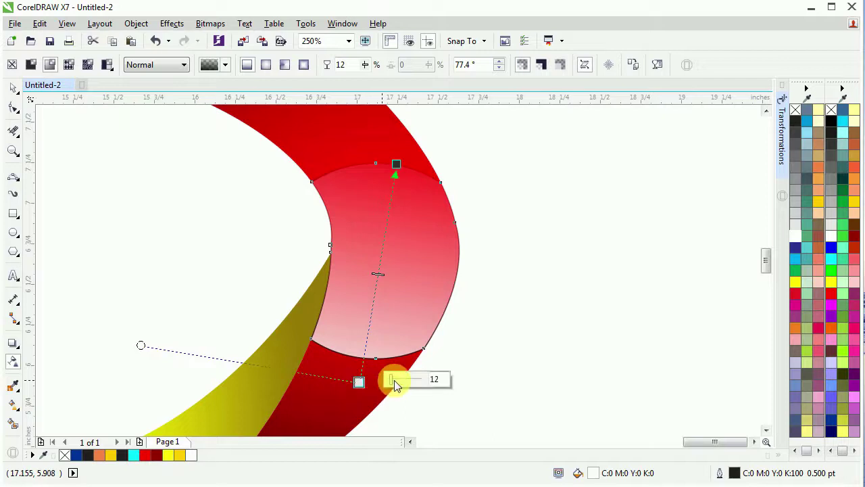
drag(443, 382, 420, 381)
click(420, 383)
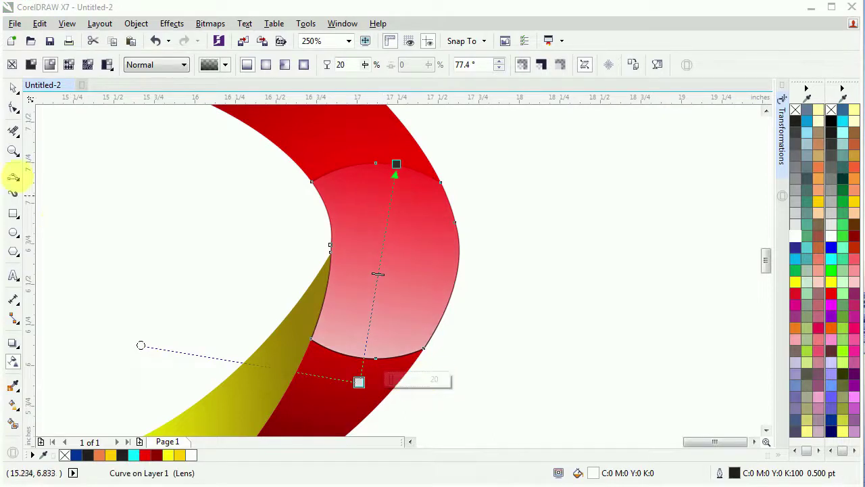
Remove the outline of the highlight shape on the red crescent's bend.
click(13, 88)
click(64, 454)
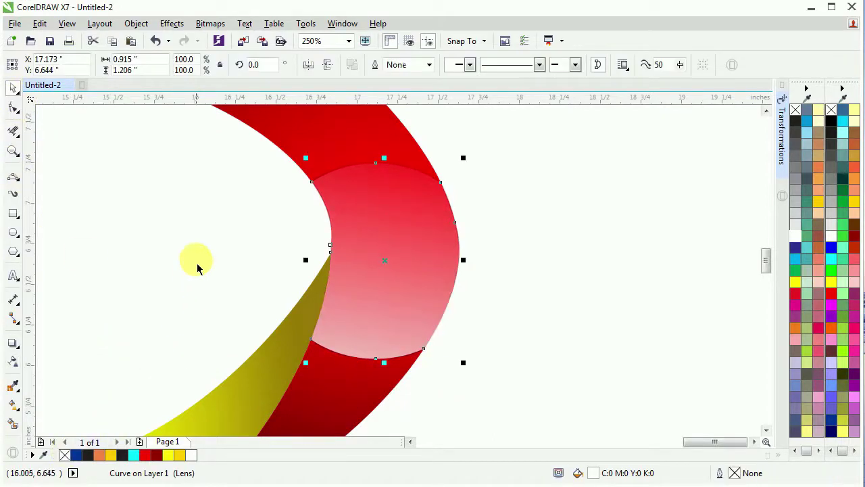
click(498, 240)
Remove the outline of the white overlap shape on the yellow crescent's bend.
scroll(454, 226, down, 5)
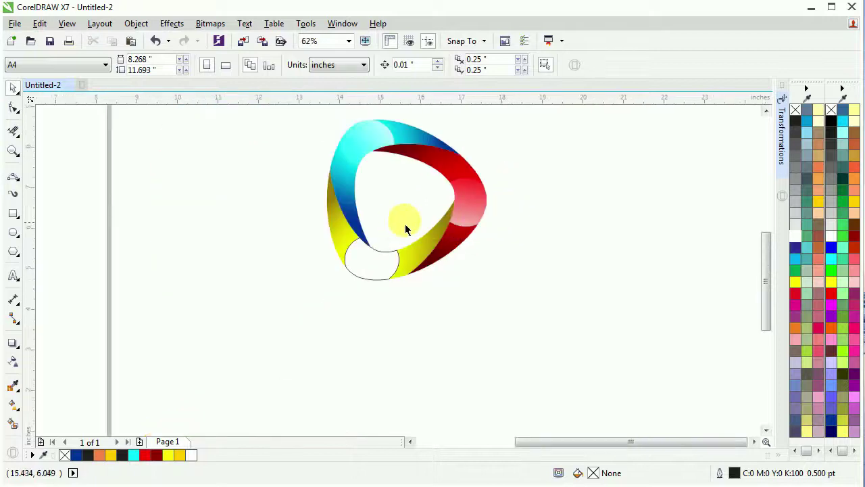
scroll(405, 229, up, 5)
click(366, 276)
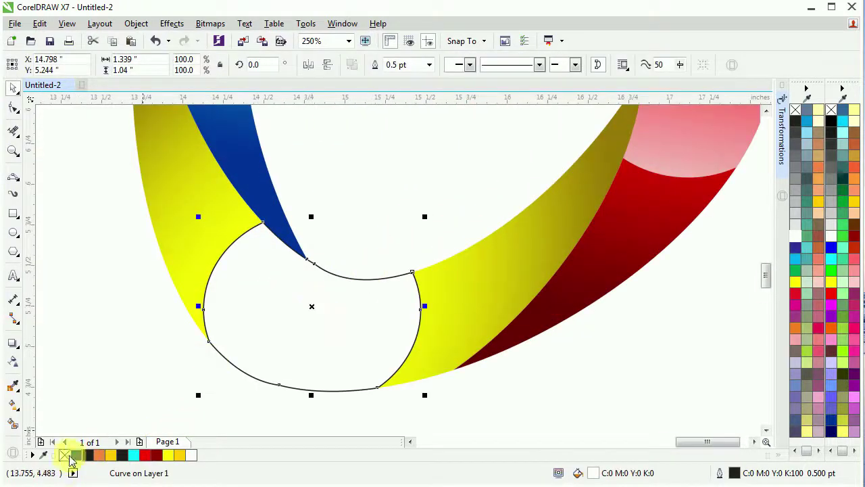
click(66, 455)
Apply a linear fountain transparency to the yellow bend's white shape, fading from its upper outer edge to the lower opposite side.
click(12, 362)
drag(196, 257, 406, 352)
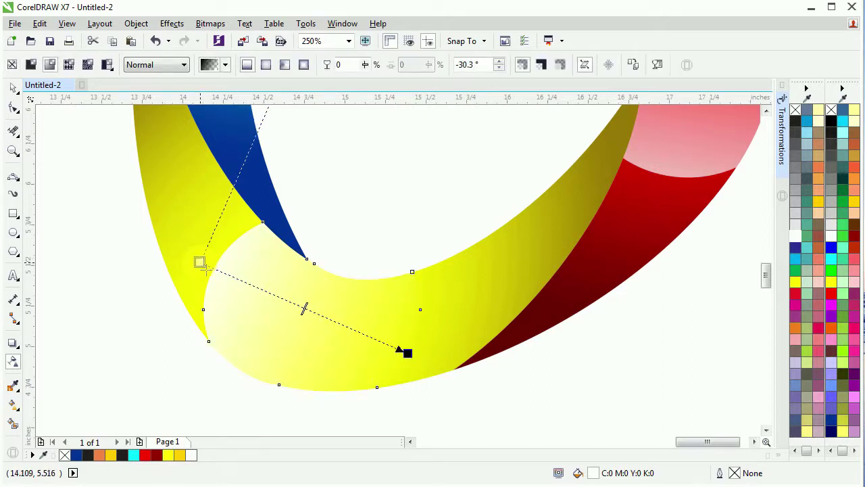
drag(204, 266, 187, 256)
Set the yellow bend highlight's start transparency to 19% and its end transparency to 83%.
drag(142, 281, 140, 280)
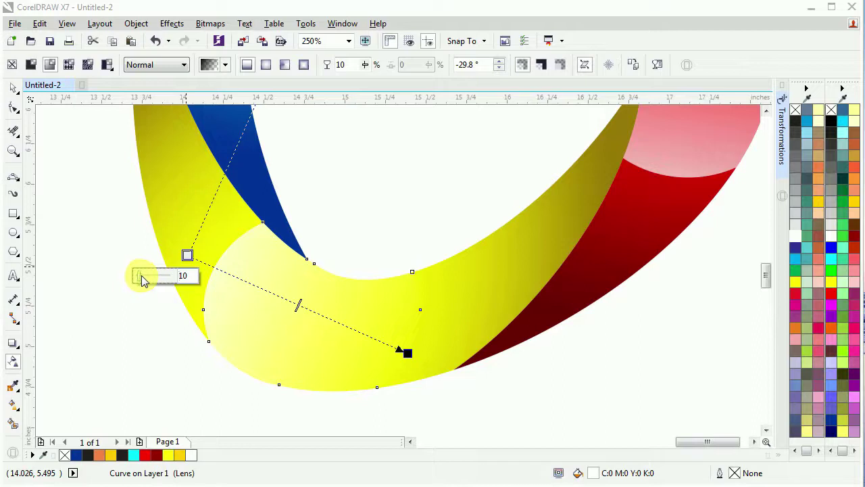
click(142, 282)
click(407, 353)
drag(392, 375, 388, 375)
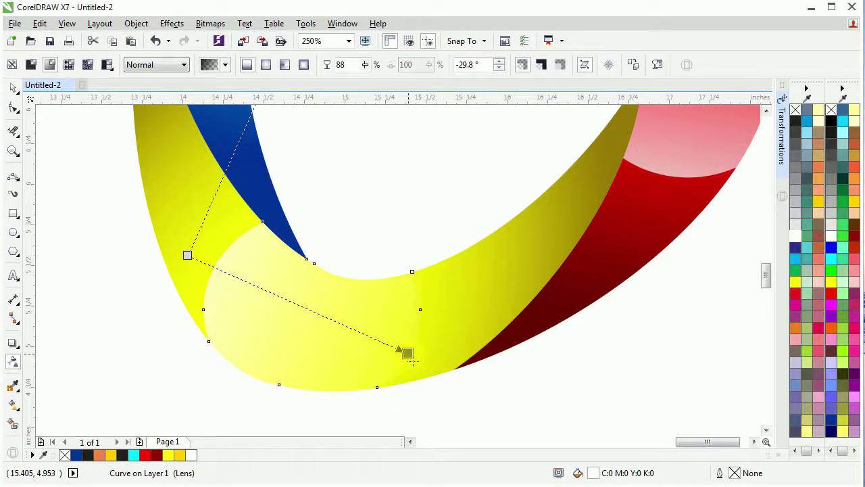
drag(392, 374, 385, 379)
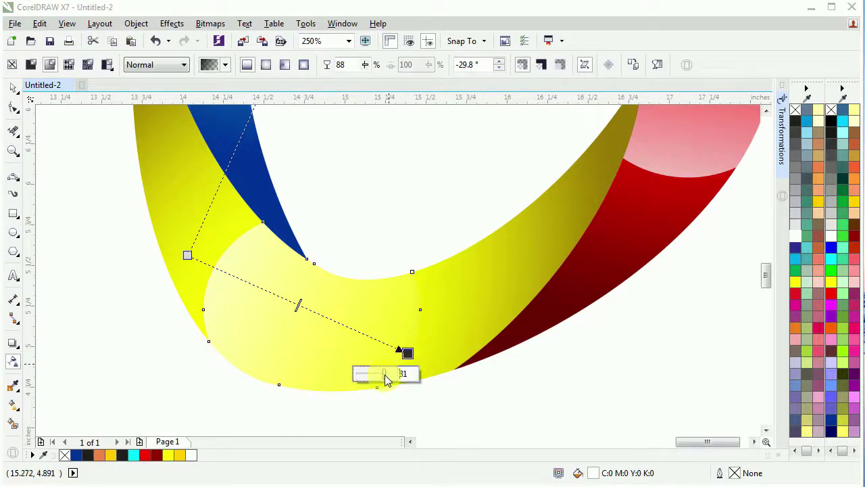
Reposition both ends of the yellow bend highlight's transparency to an angle of about -29 degrees and deselect the shape.
drag(189, 255, 206, 263)
drag(408, 352, 411, 360)
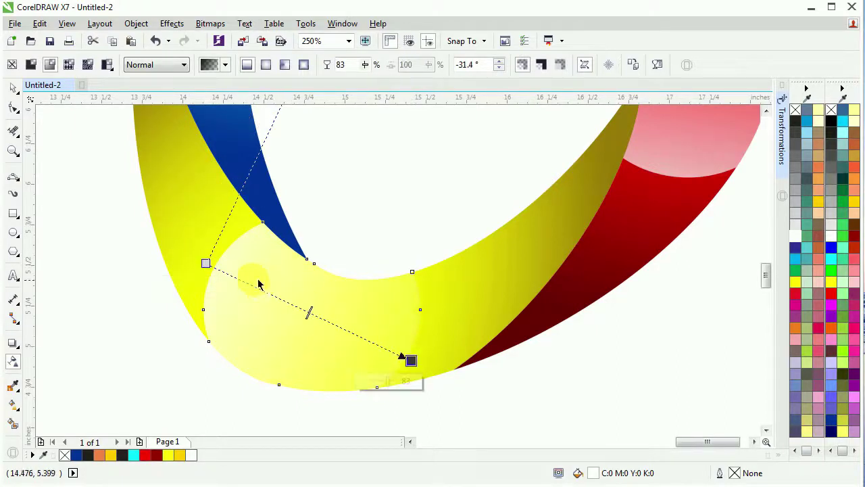
click(200, 269)
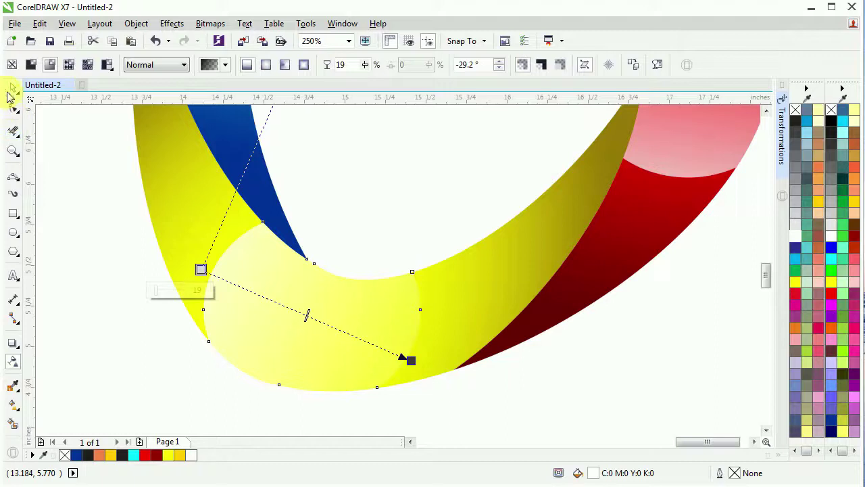
click(9, 97)
click(79, 229)
Draw a 3-point curve about 1.6 by 0.29 inches across the red crescent's dark tail, ending at the cyan crescent's blue tip.
scroll(241, 379, down, 1)
scroll(434, 270, down, 1)
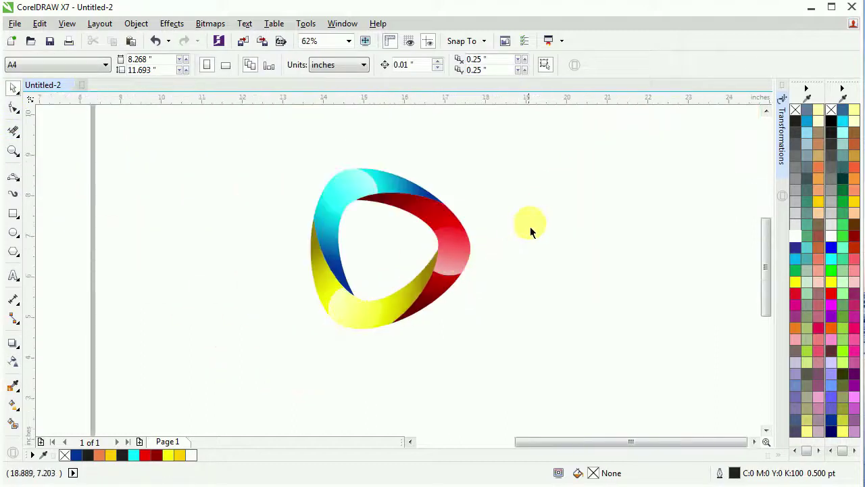
scroll(564, 233, up, 1)
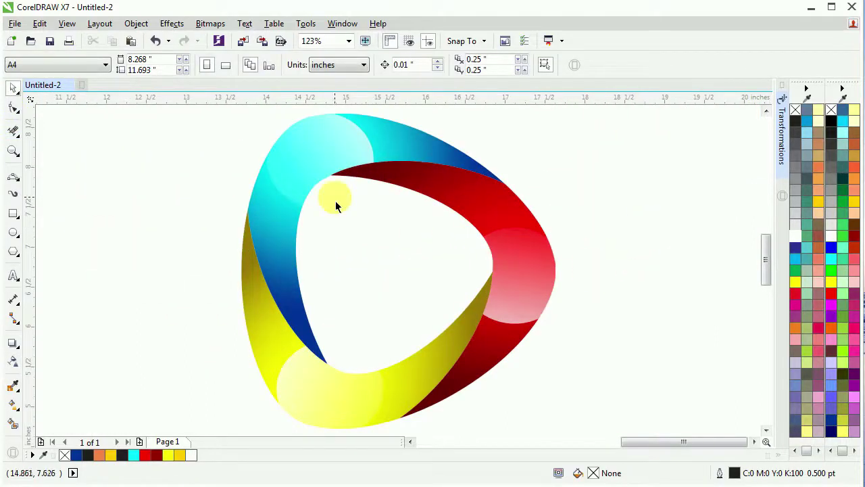
click(13, 182)
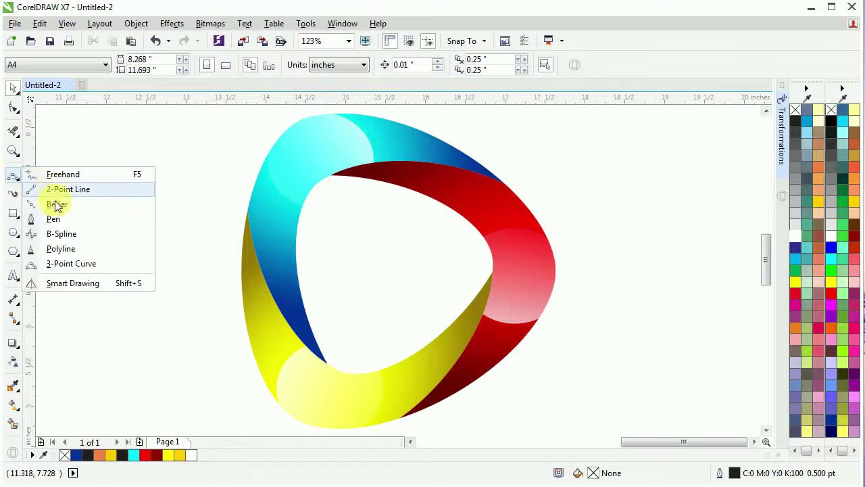
click(58, 264)
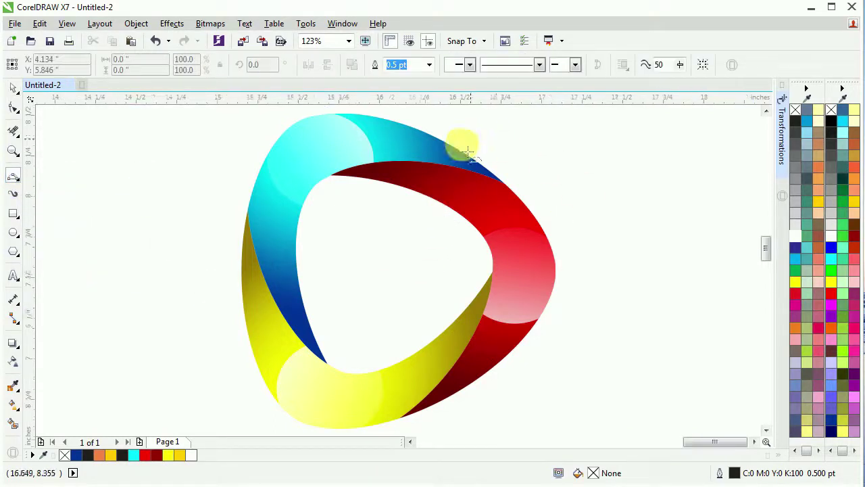
scroll(466, 139, up, 1)
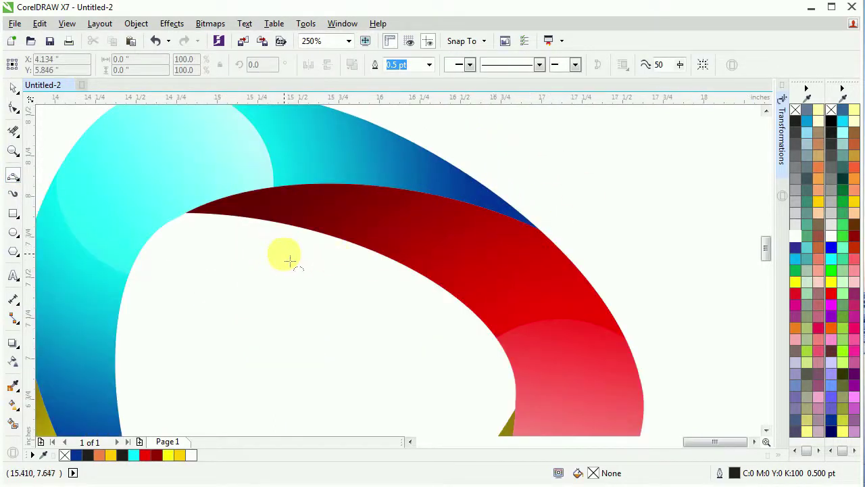
drag(283, 254, 544, 233)
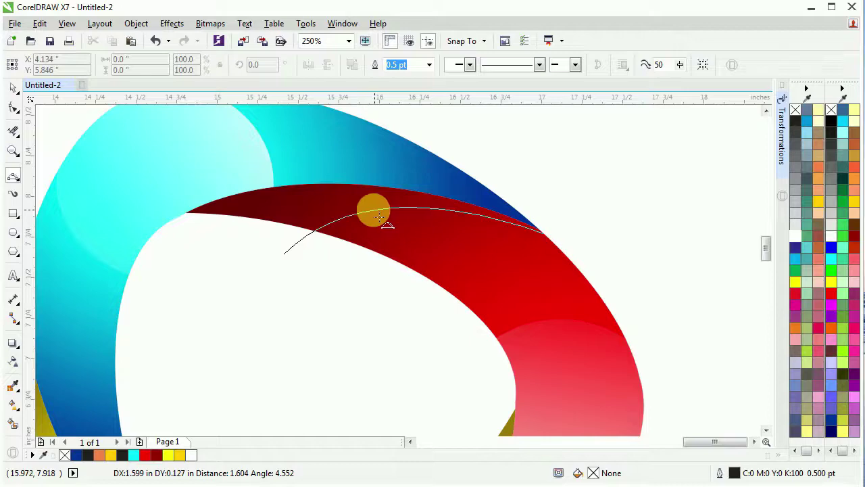
click(380, 217)
Draw a 3-point curve about 1.0 by 1.42 inches across the cyan crescent's blue tail, ending at the yellow crescent's dark tip.
scroll(396, 245, down, 4)
scroll(396, 245, up, 4)
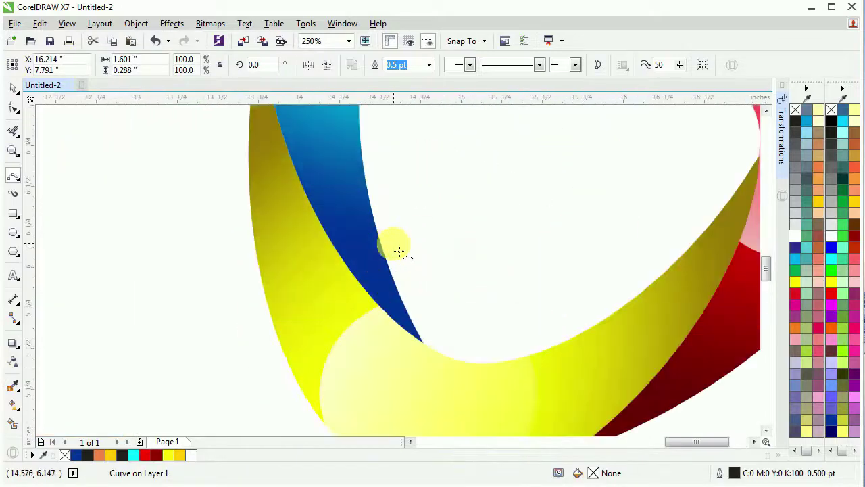
scroll(405, 299, down, 2)
scroll(383, 193, up, 2)
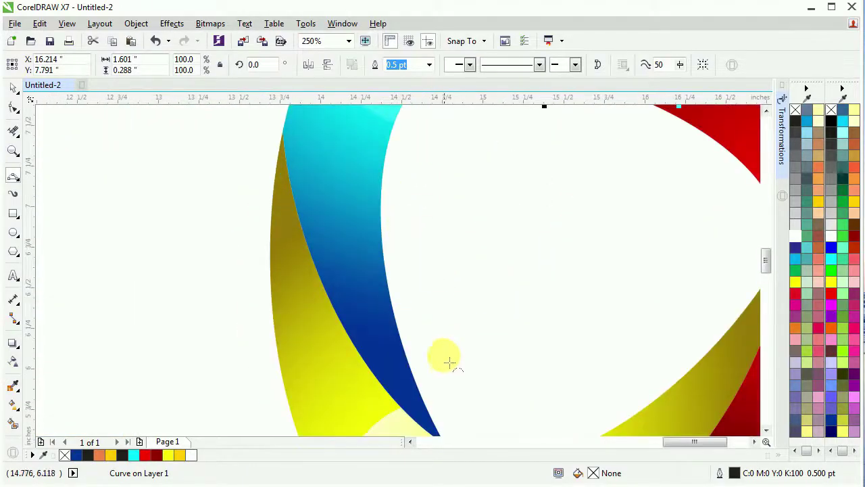
drag(444, 362, 283, 131)
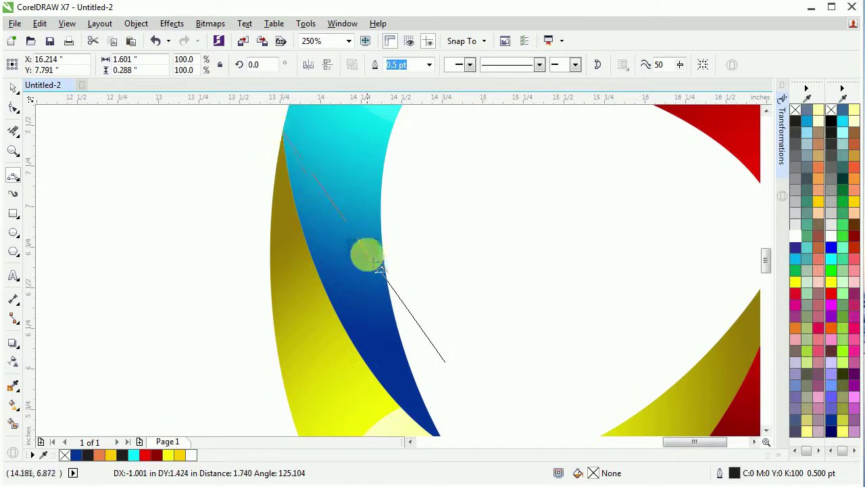
click(368, 297)
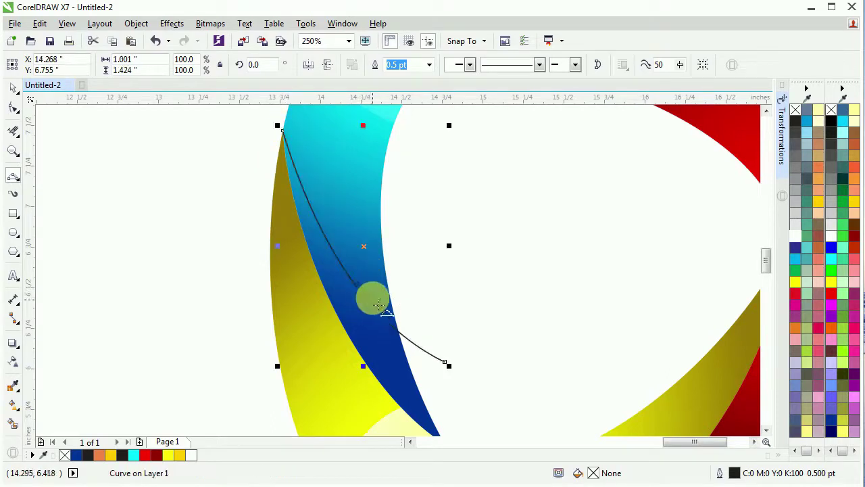
Draw a 3-point curve about 0.67 by 1.53 inches across the yellow crescent's dark tail, ending at the red crescent's dark tip.
scroll(277, 215, down, 2)
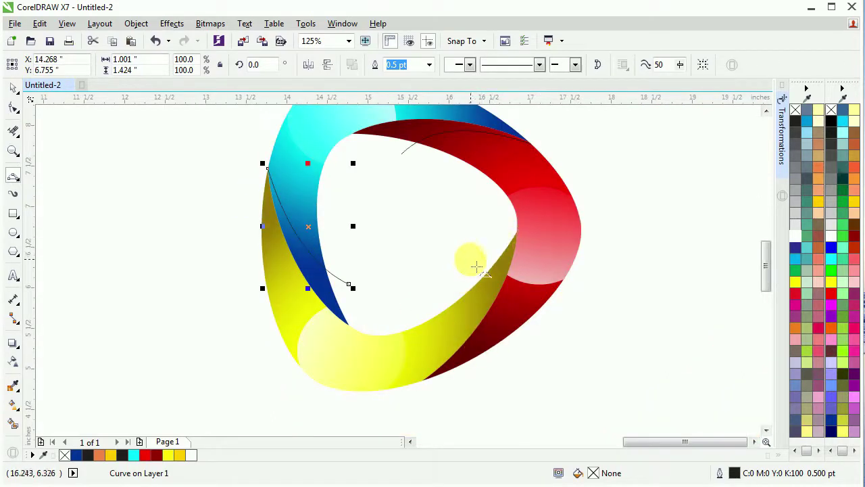
drag(476, 258, 424, 381)
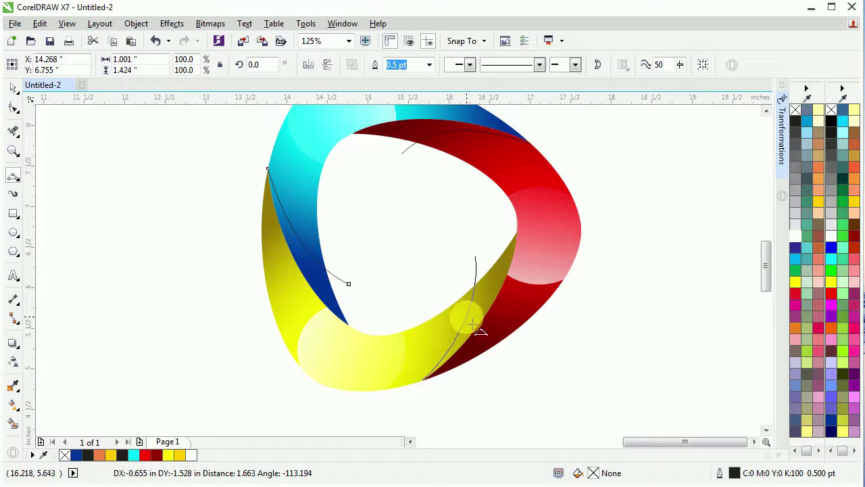
click(475, 325)
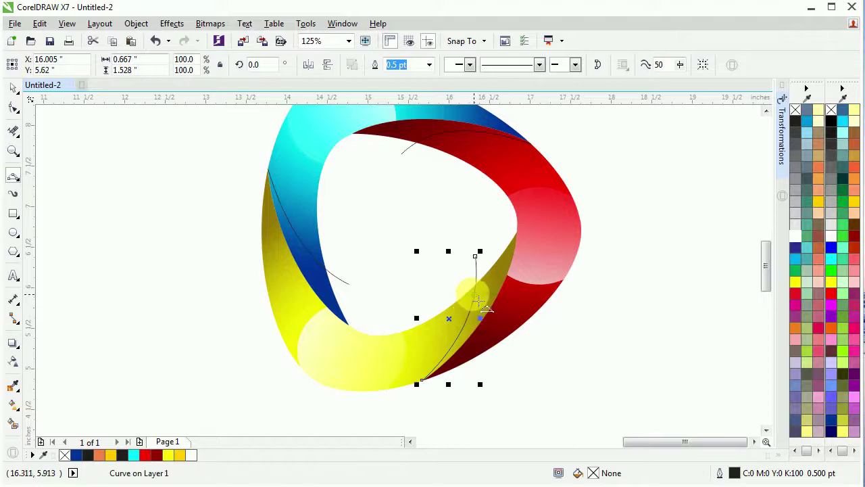
Smart-fill the areas cut off by the curves on the blue, red and yellow tails with black.
click(15, 422)
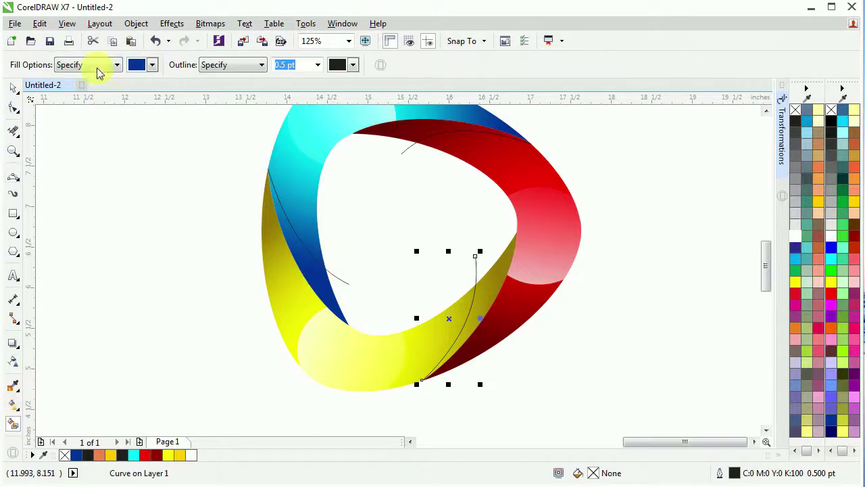
click(138, 64)
drag(201, 111, 196, 87)
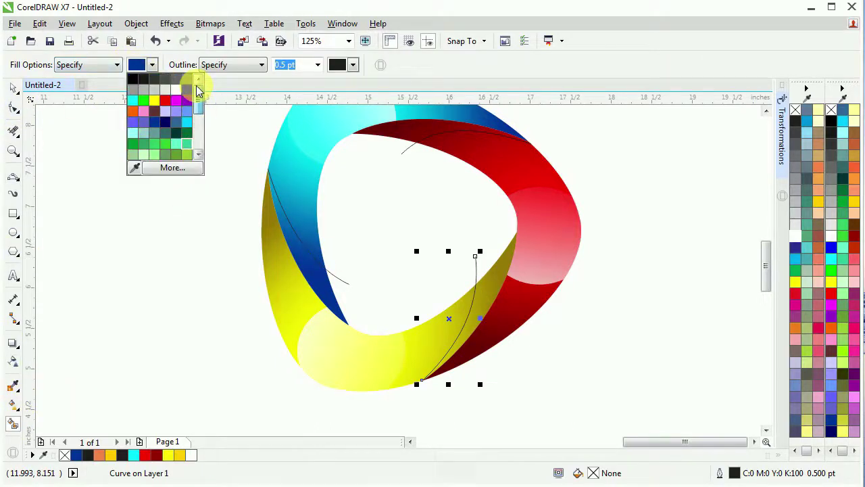
click(132, 80)
click(300, 243)
click(437, 139)
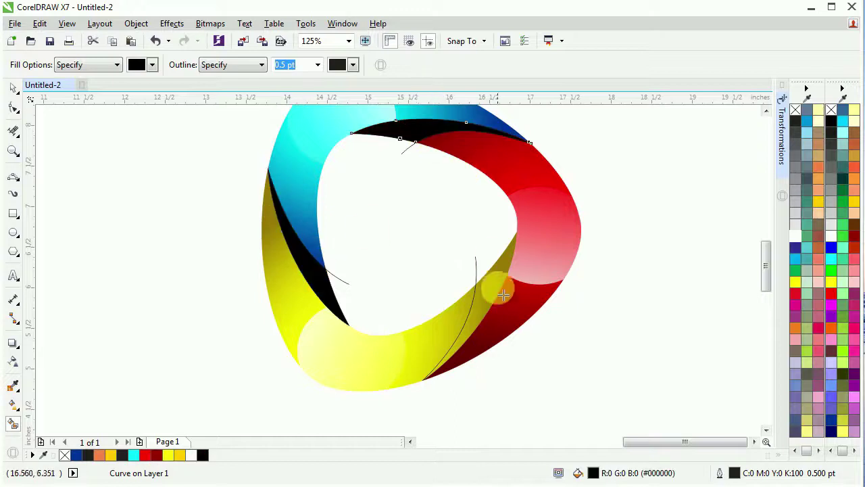
click(495, 294)
Delete the three construction curves crossing the blue, yellow and red tails, keeping the black shapes.
click(13, 89)
click(366, 290)
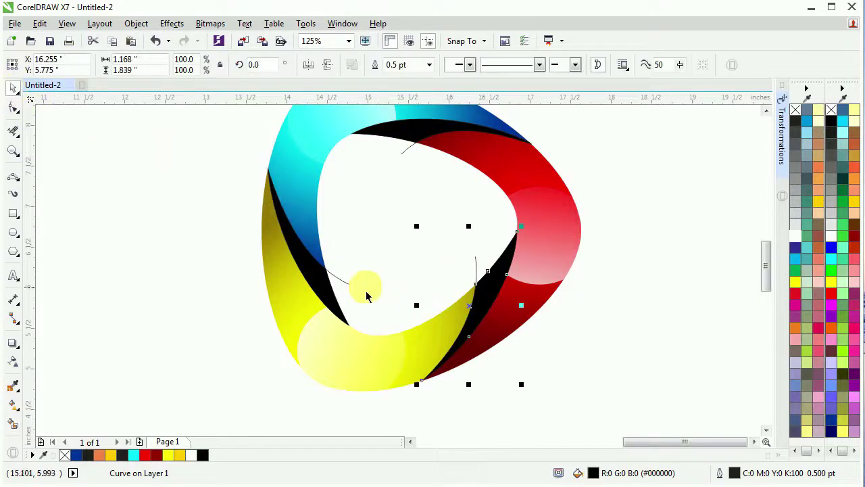
click(483, 273)
click(475, 266)
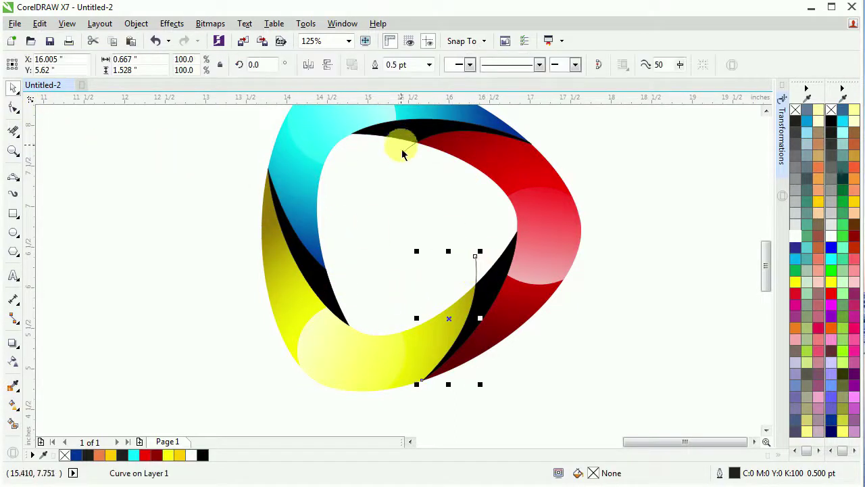
key(Delete)
click(407, 150)
key(Delete)
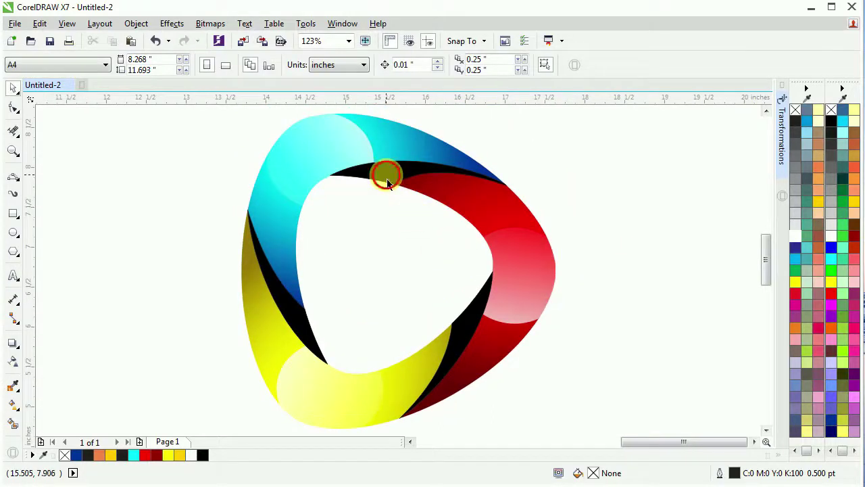
Apply uniform transparency to the black shapes on the red and blue tails, with 85% on the red one.
click(385, 174)
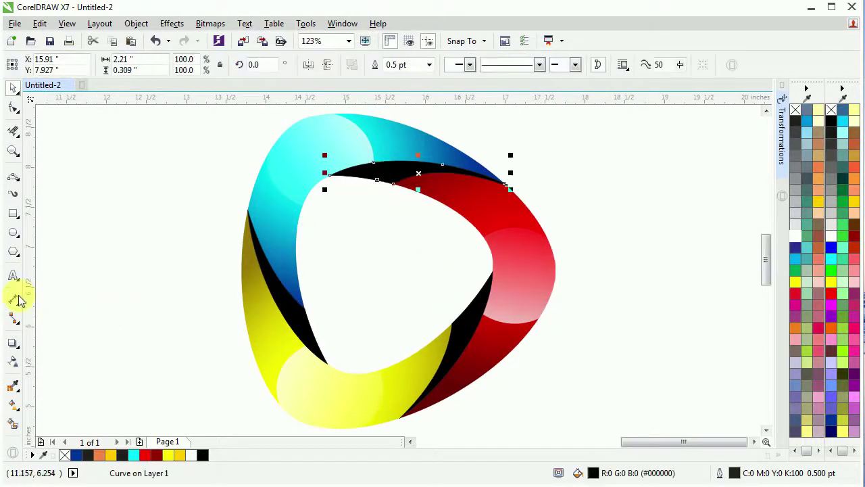
click(17, 360)
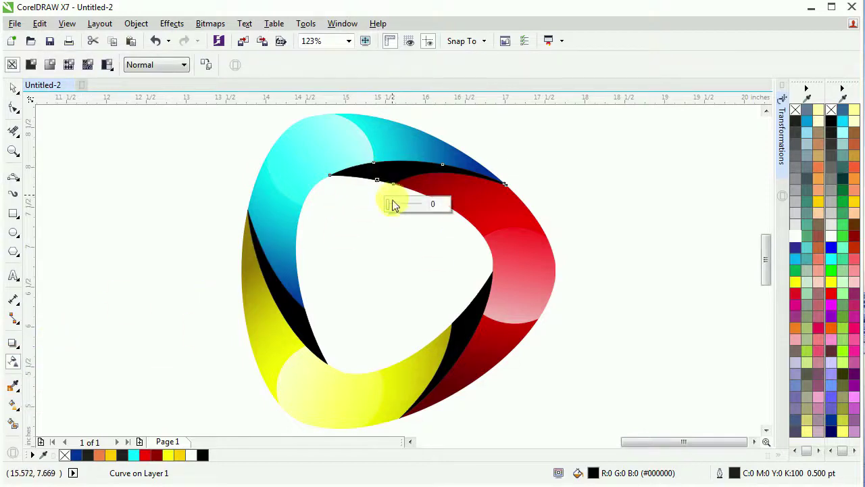
drag(396, 204, 409, 209)
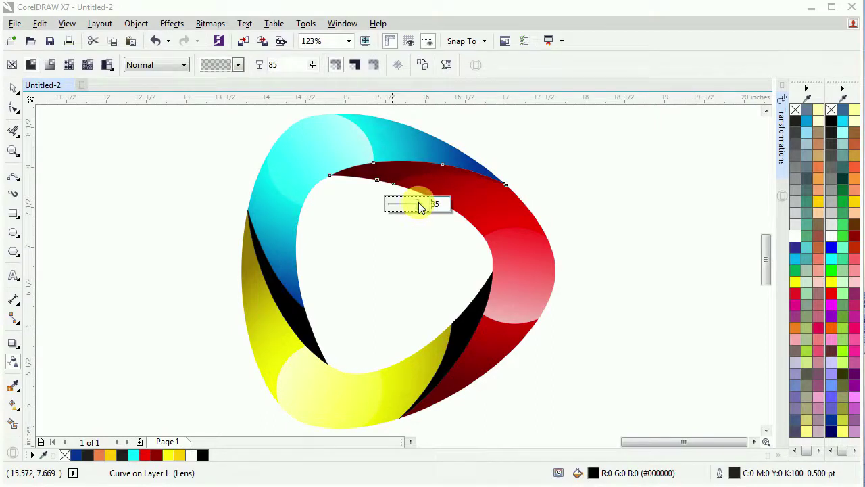
click(308, 321)
drag(261, 382, 281, 383)
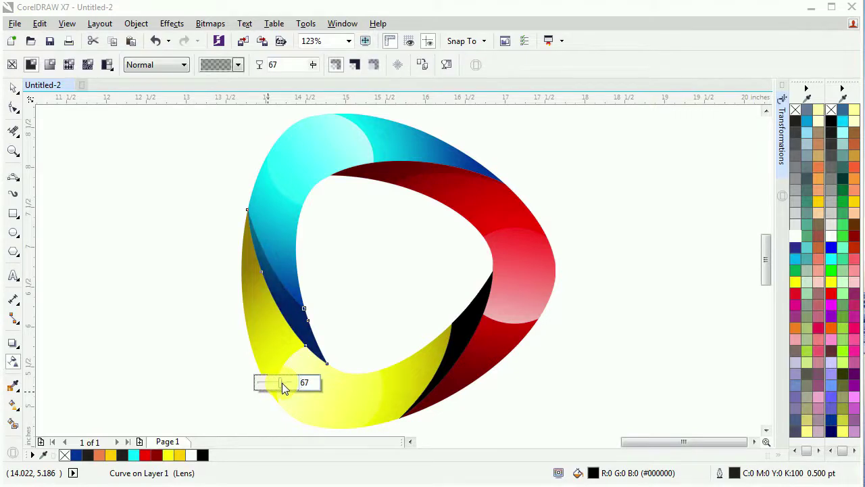
Apply 85% uniform transparency to the black shape on the yellow tail, check the other two shadow shapes and deselect everything.
click(471, 363)
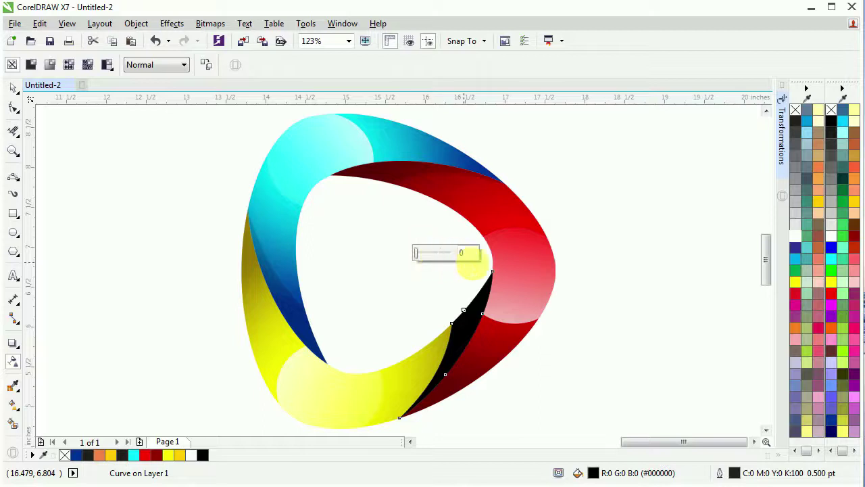
click(462, 252)
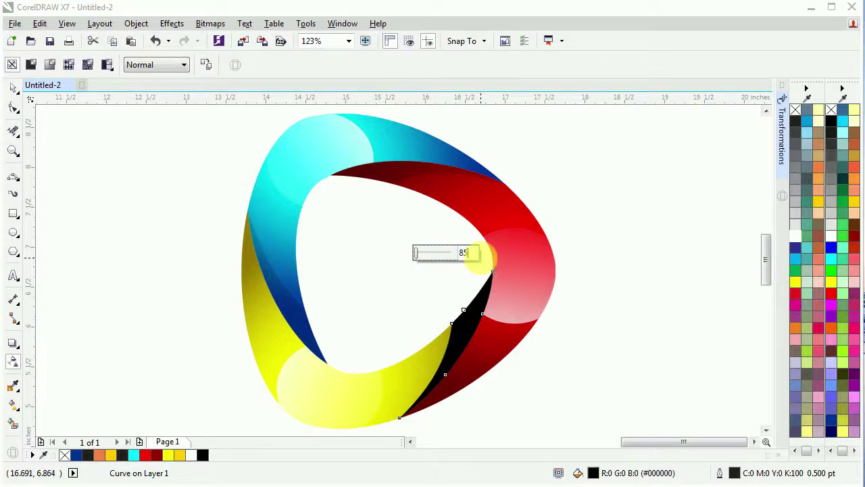
key(Return)
click(387, 169)
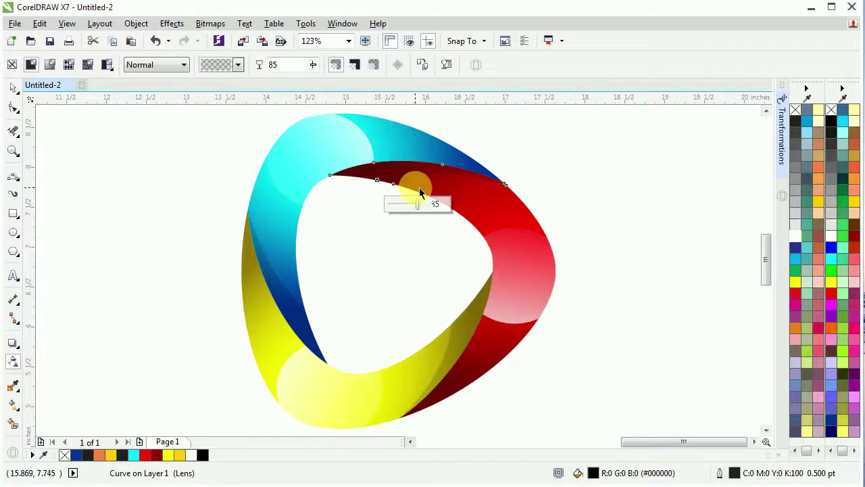
click(307, 314)
click(14, 88)
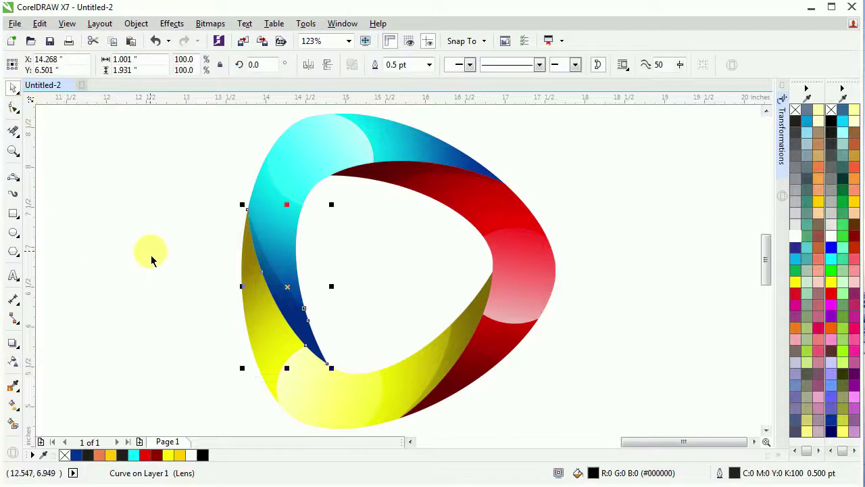
click(152, 260)
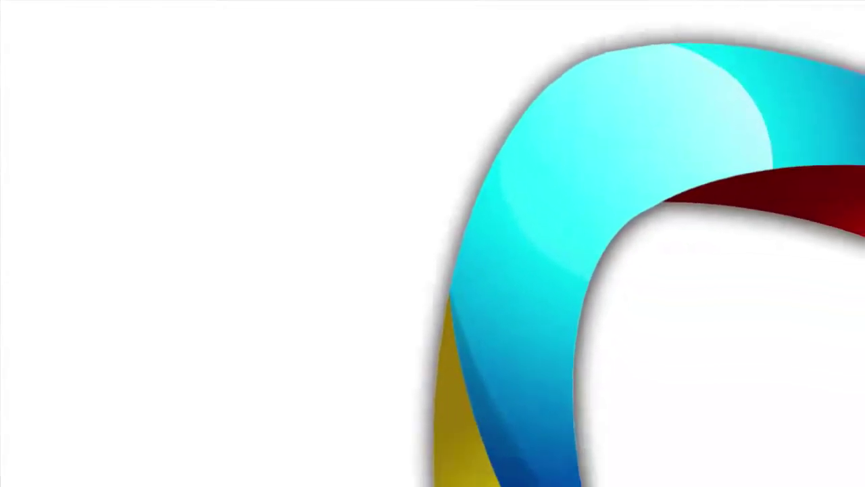